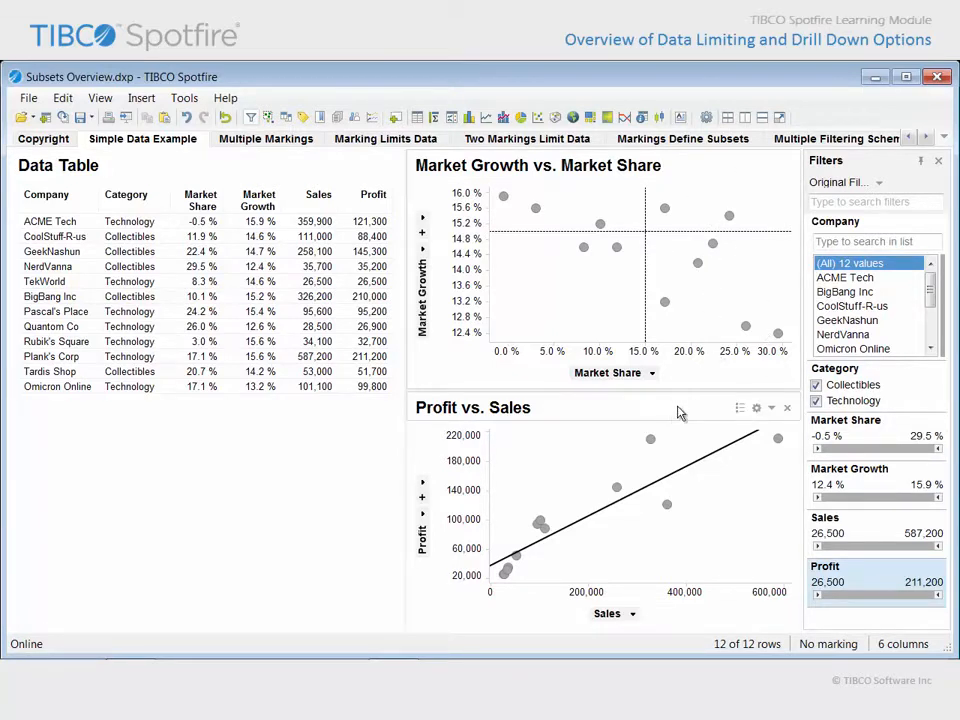
Step: Inspect the details of individual company points in the Market Growth vs. Market Share scatter plot
click(673, 418)
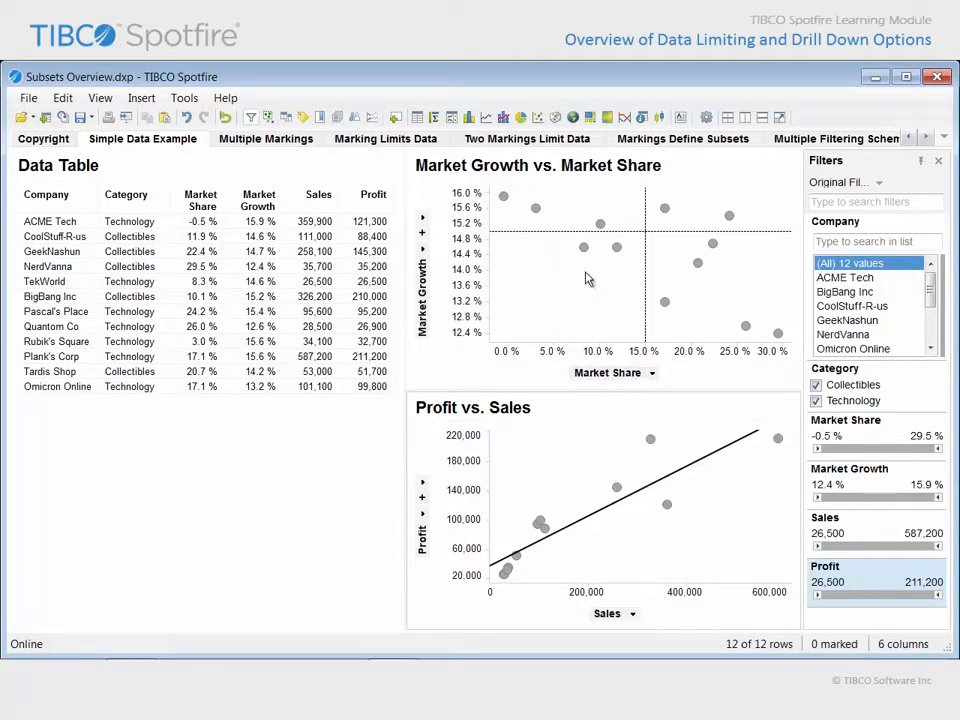
mouse_move(585, 257)
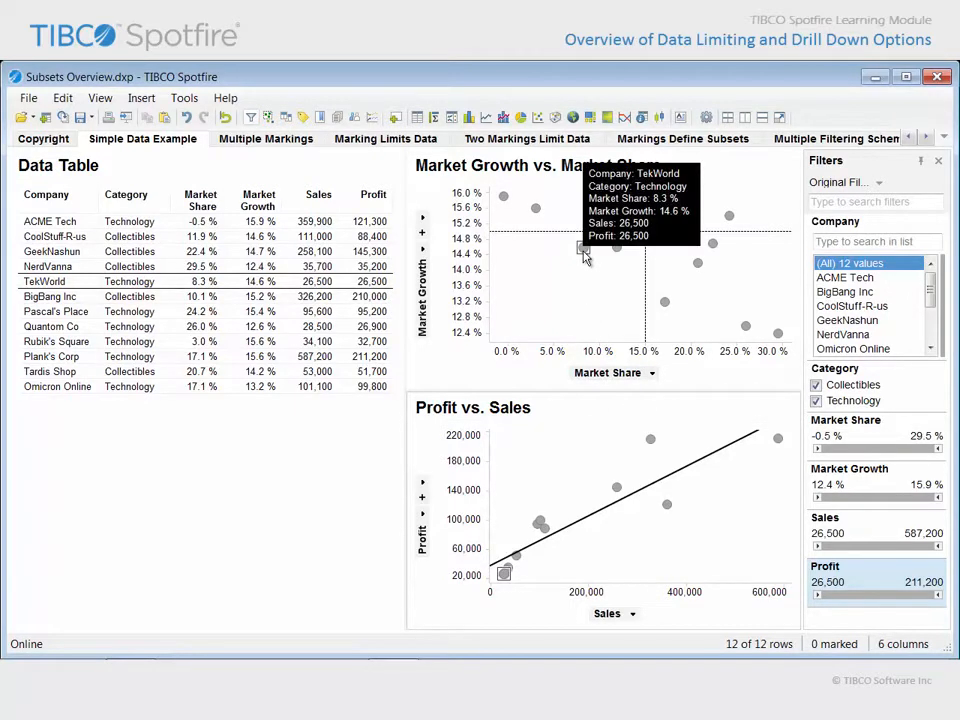
mouse_move(619, 255)
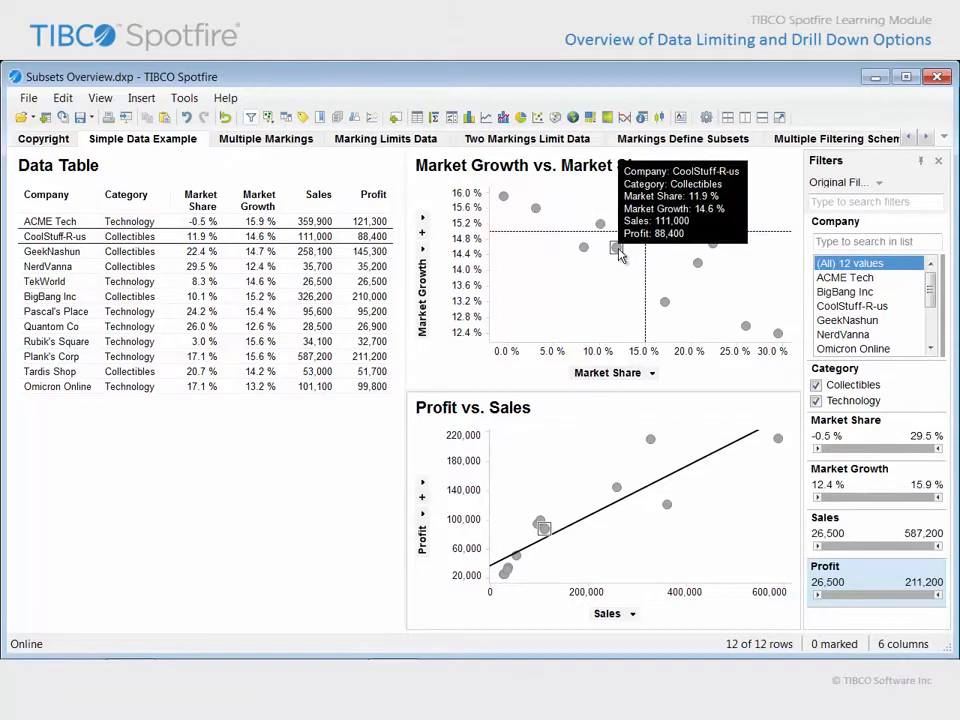
mouse_move(697, 264)
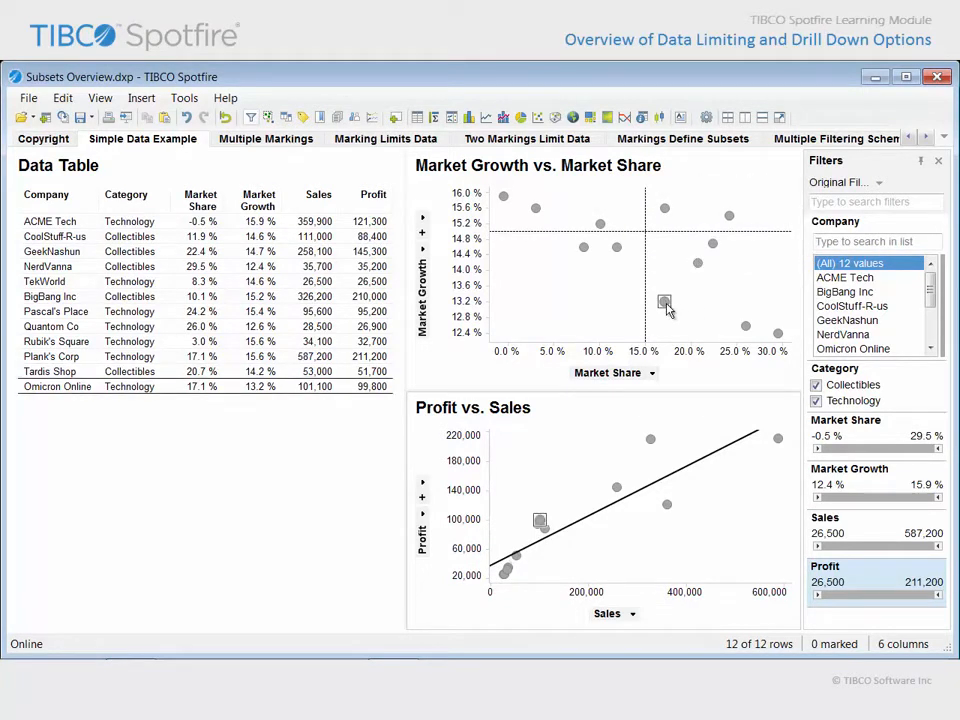
mouse_move(667, 308)
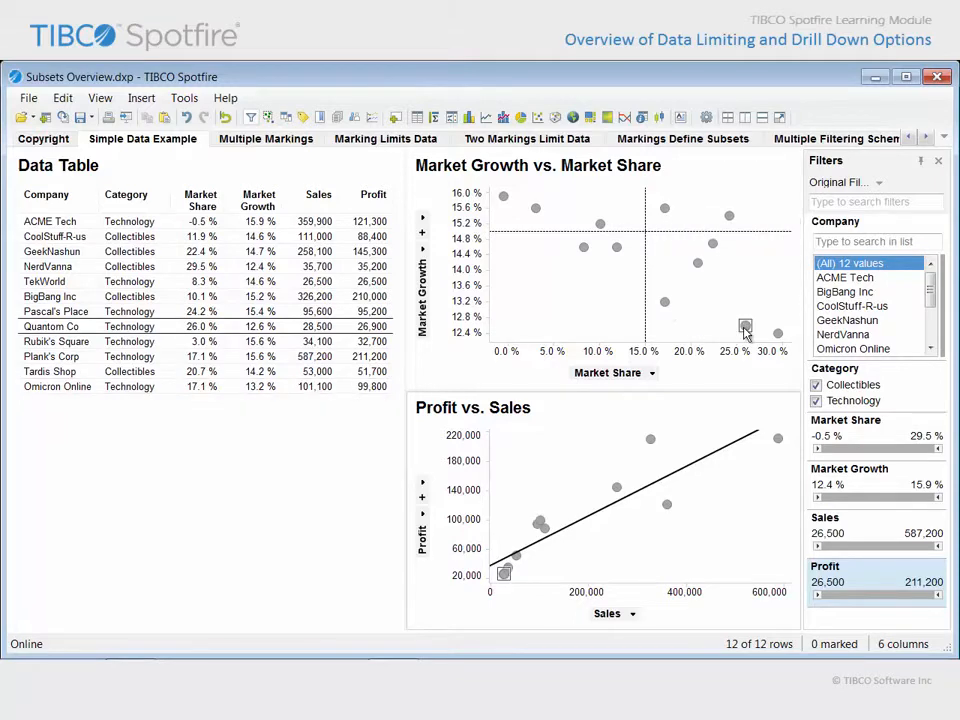
mouse_move(745, 330)
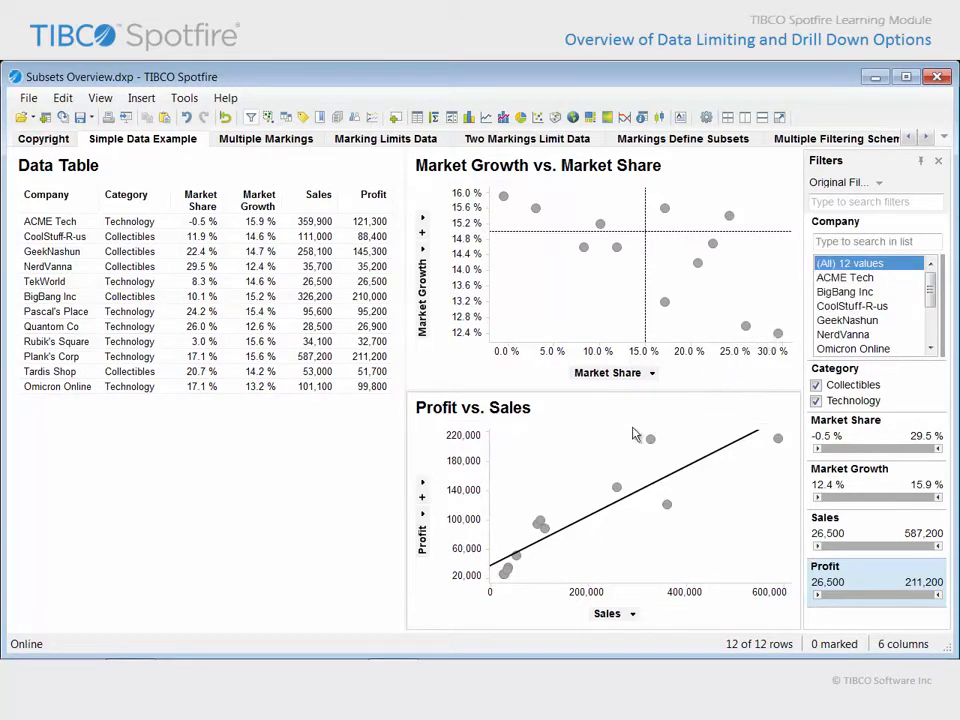
Step: Mark the BigBang Inc, GeekNashun and ACME Tech points in the Profit vs. Sales plot, then clear the marking
drag(594, 431, 712, 546)
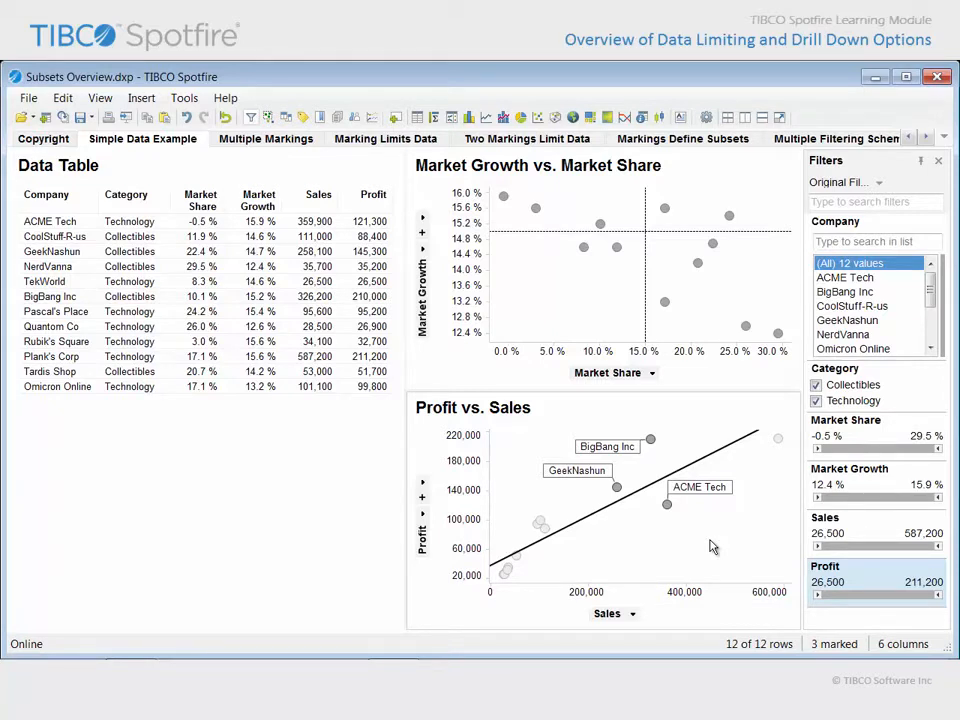
click(712, 546)
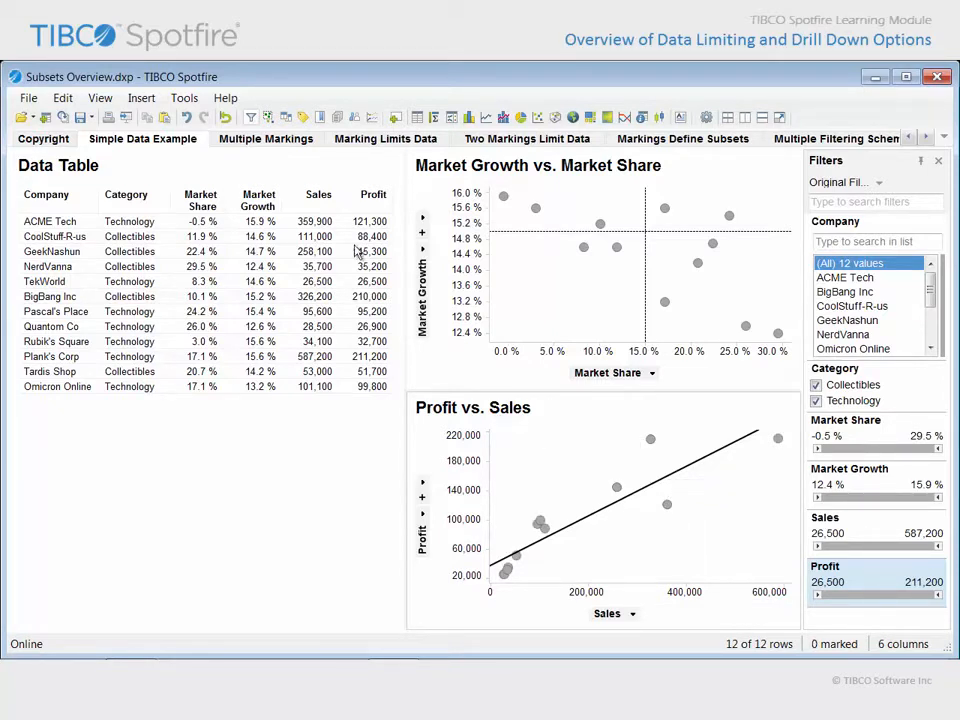
Step: On the Multiple Markings page, mark the low-share, high-growth points in Original Marking and add the three points near 100,000 sales
click(266, 139)
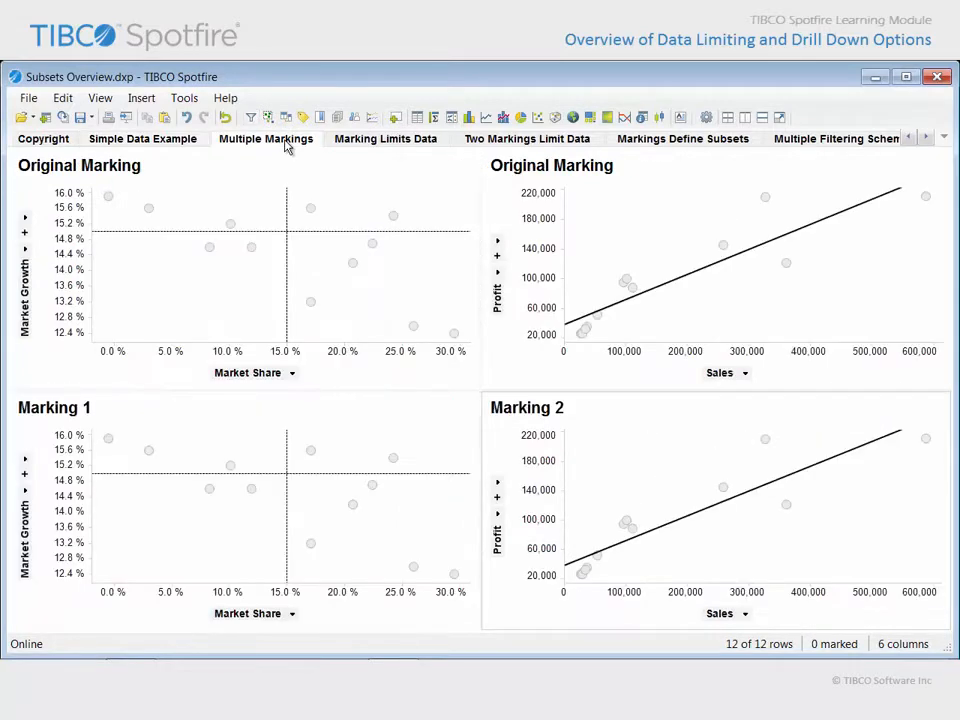
click(204, 171)
click(651, 174)
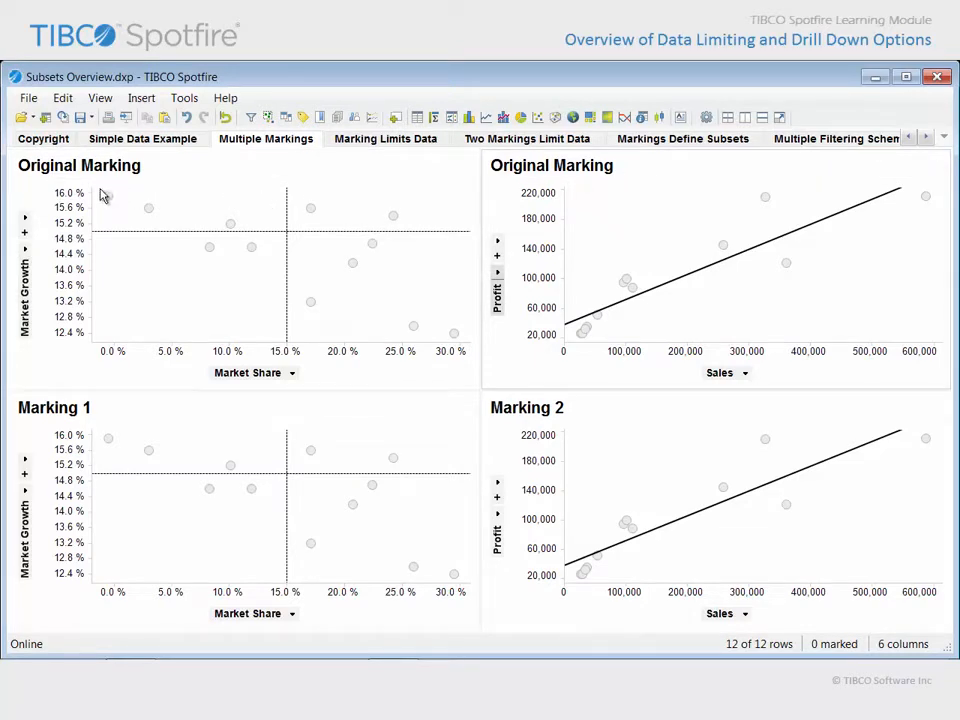
drag(101, 190, 252, 229)
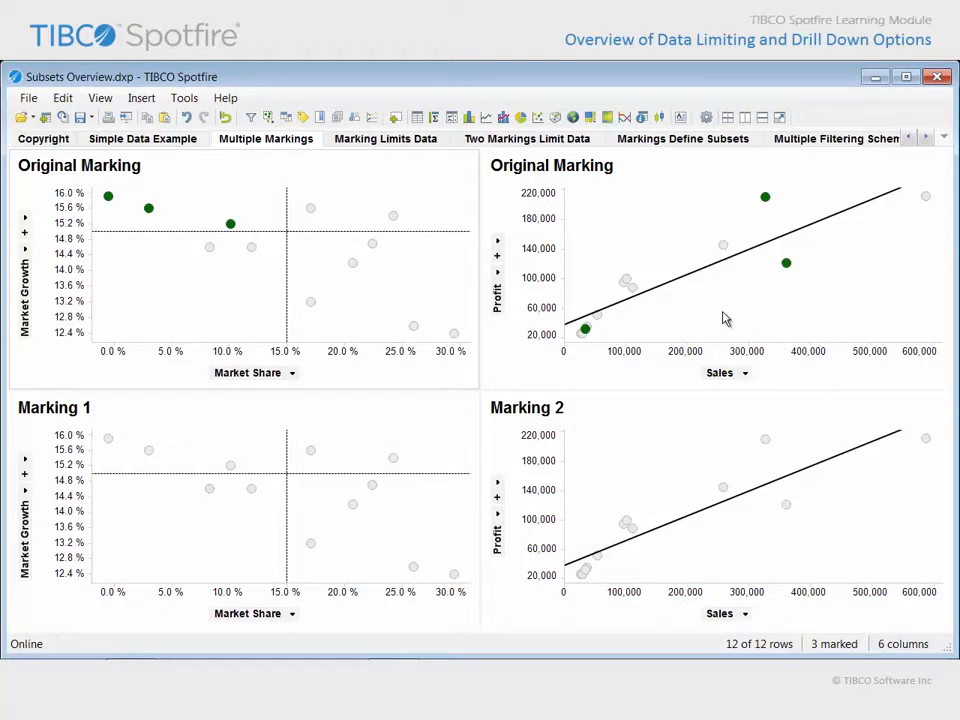
drag(686, 320, 613, 263)
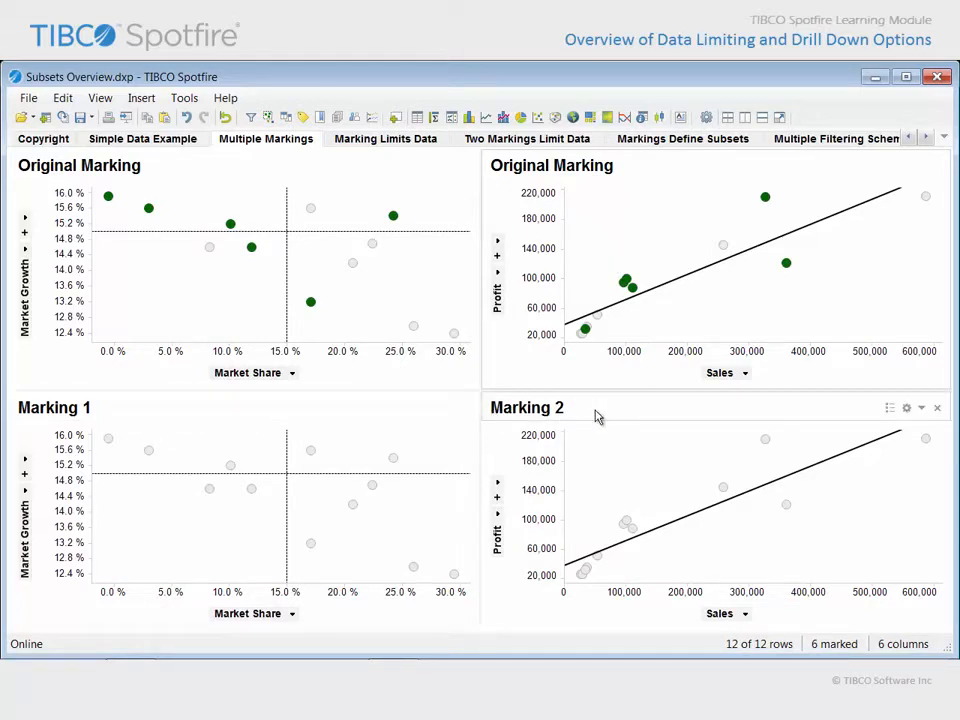
Step: Mark the three low-share, high-growth points in the Marking 1 plot and the four highest-sales points in the Marking 2 plot
drag(101, 437, 250, 472)
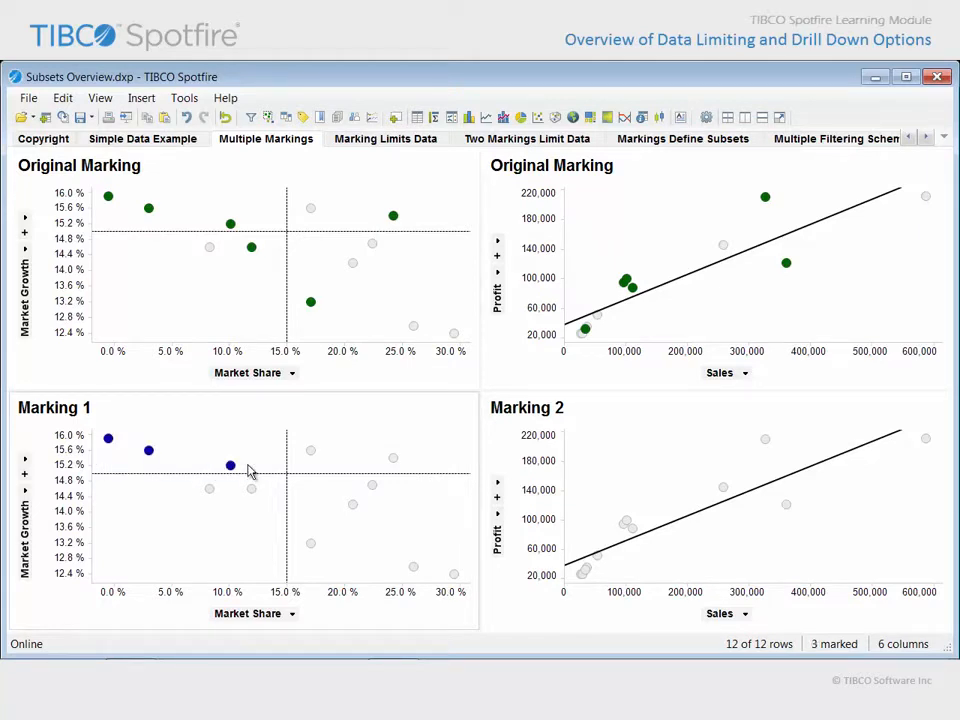
drag(680, 428, 937, 532)
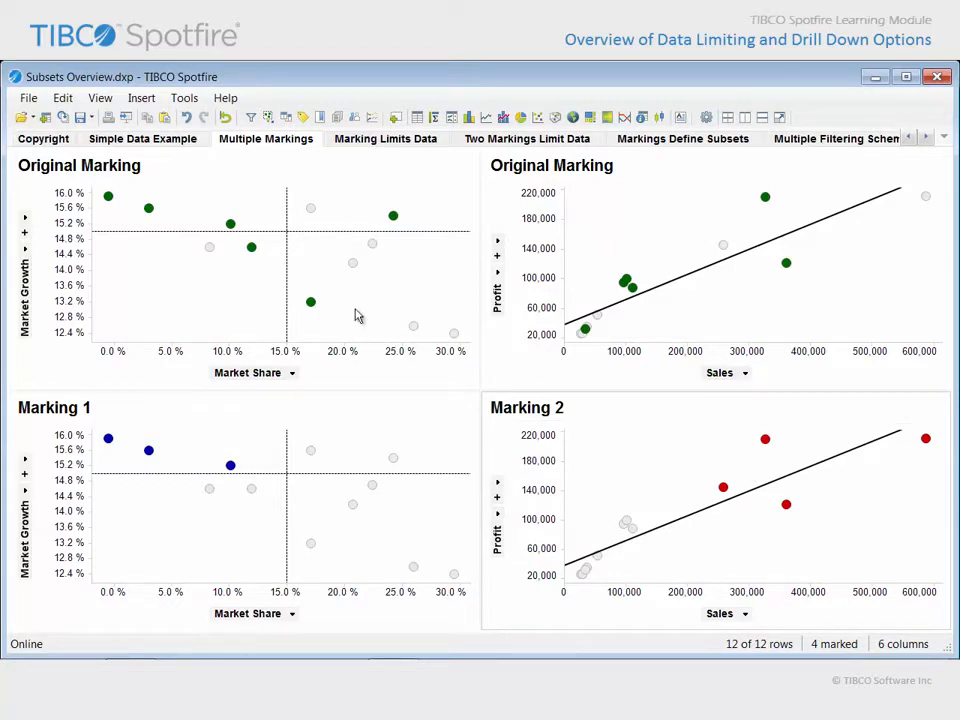
Step: Activate the Original Marking, Marking 1 and Marking 2 plots in turn to compare their marked row counts
click(170, 176)
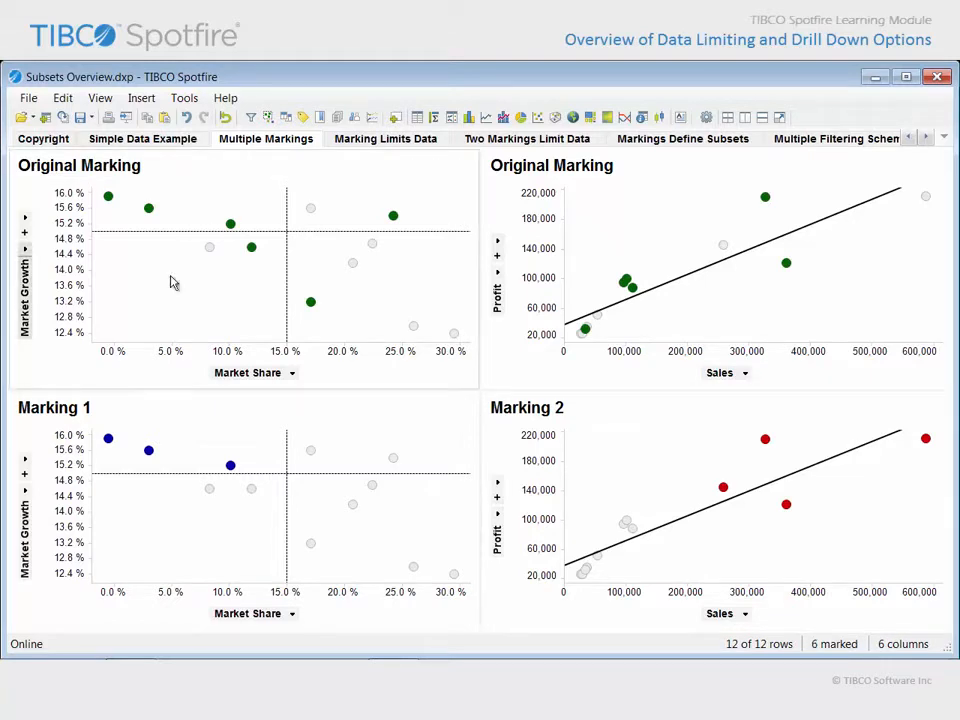
click(128, 408)
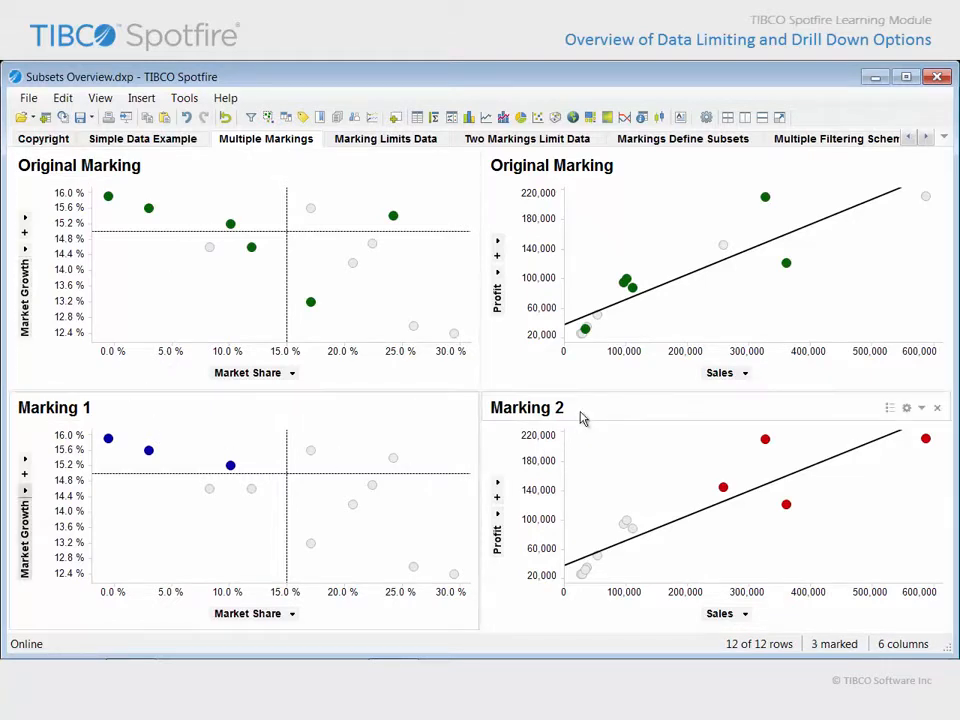
click(583, 418)
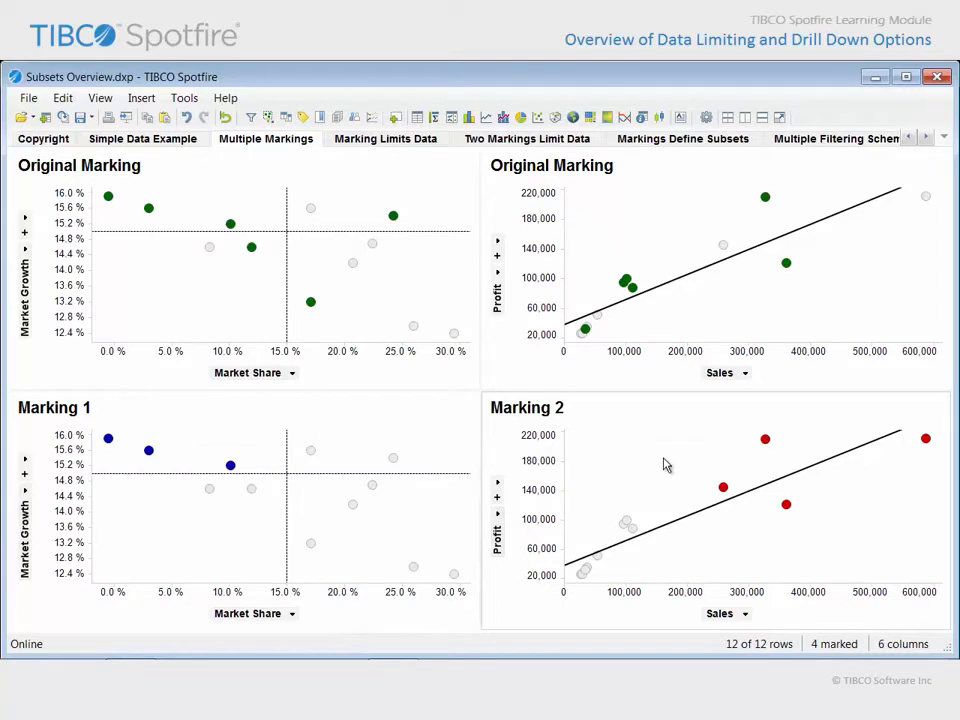
Step: Clear the marked points in the Marking 2, Marking 1 and Original Marking plots
click(640, 470)
click(315, 503)
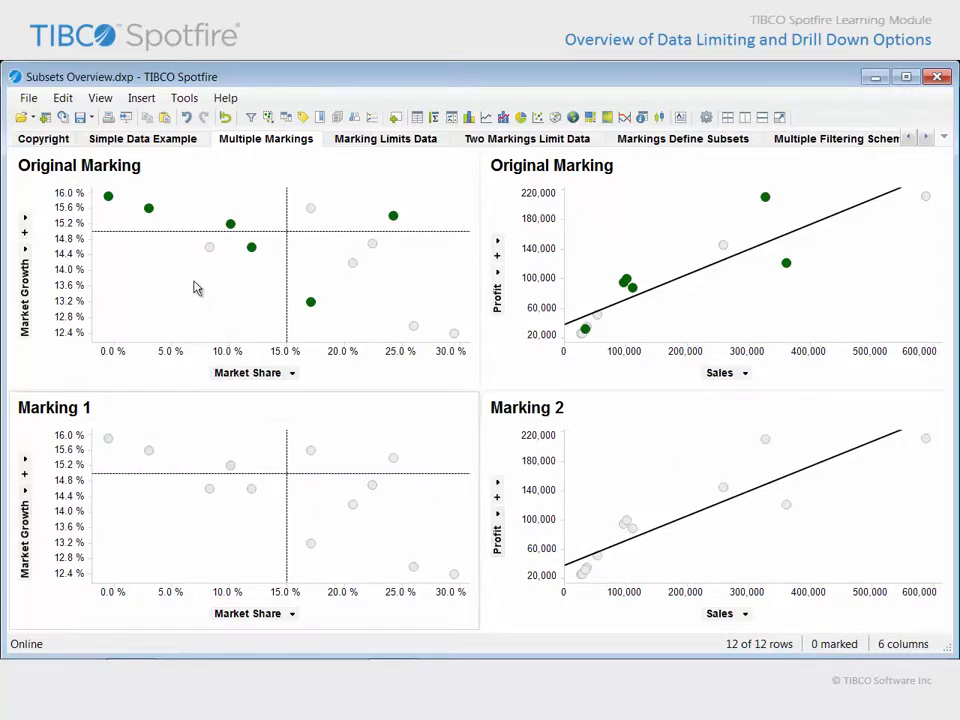
click(198, 283)
Step: On the Marking Limits Data page, mark the low-share, high-growth points, then the four highest-sales points instead
click(373, 142)
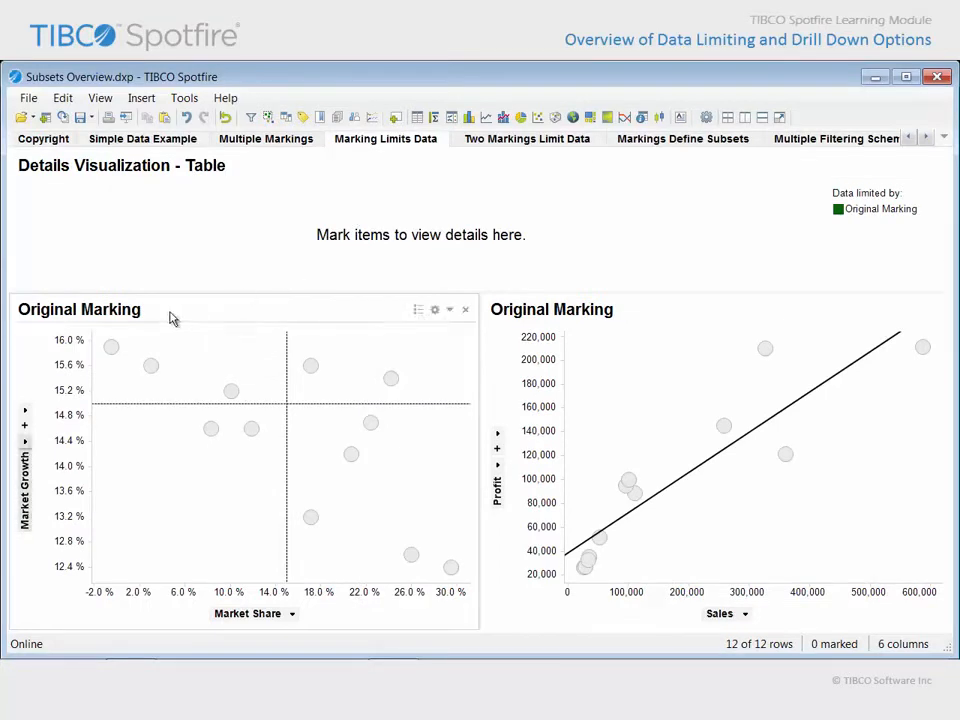
click(630, 320)
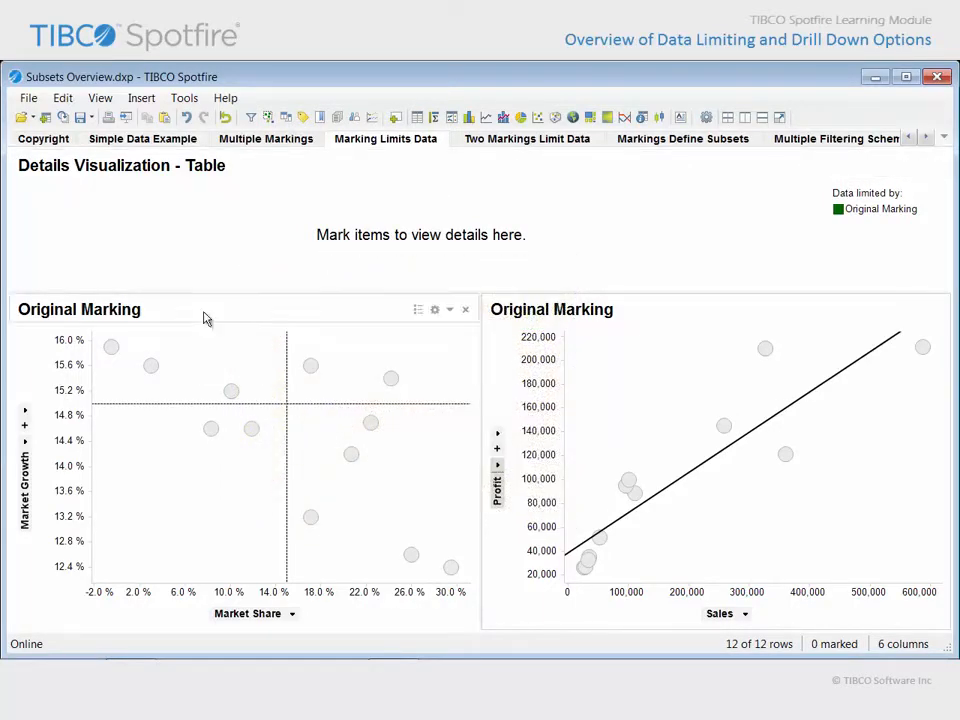
drag(101, 336, 259, 409)
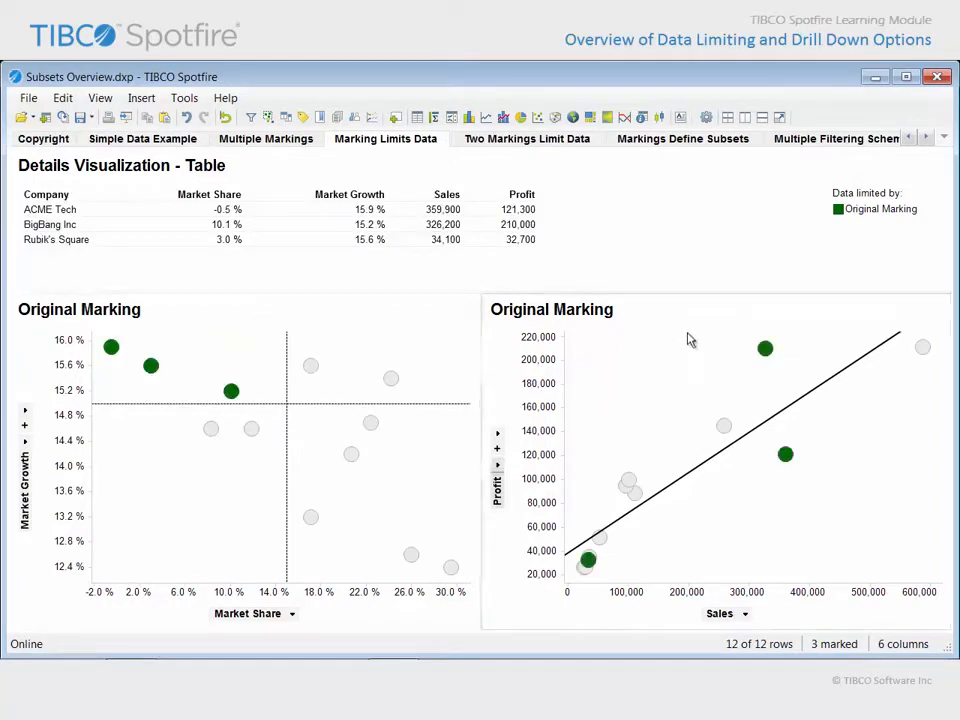
drag(687, 331, 936, 498)
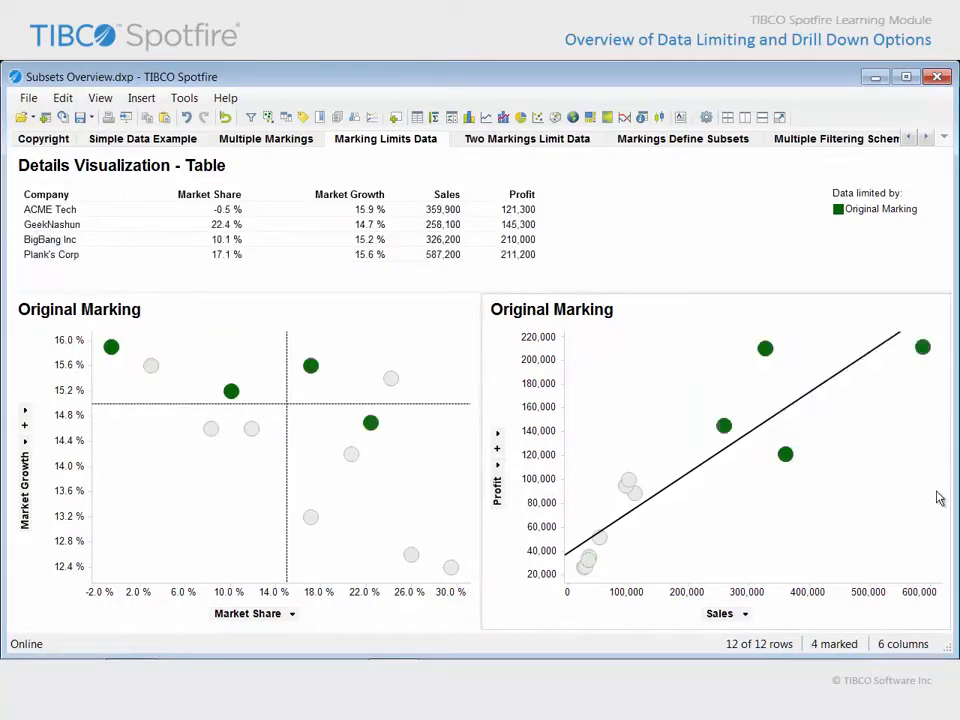
Step: Change the marking to the three lowest-growth points, then the low-sales cluster, then the four points between about 14 % and 15 % growth
drag(295, 491, 467, 584)
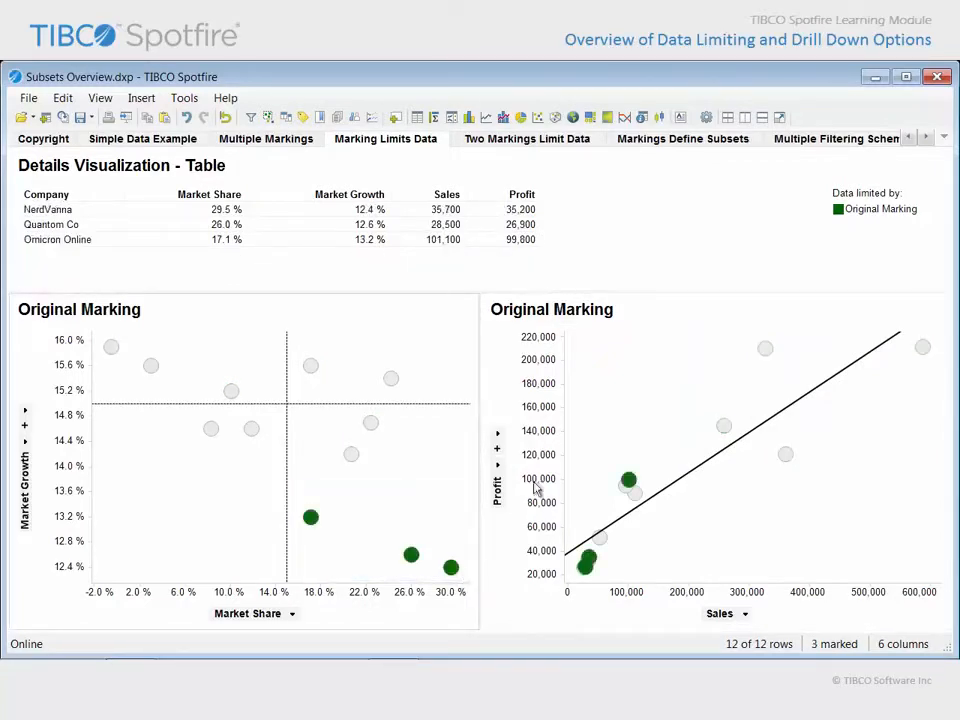
drag(569, 435, 655, 580)
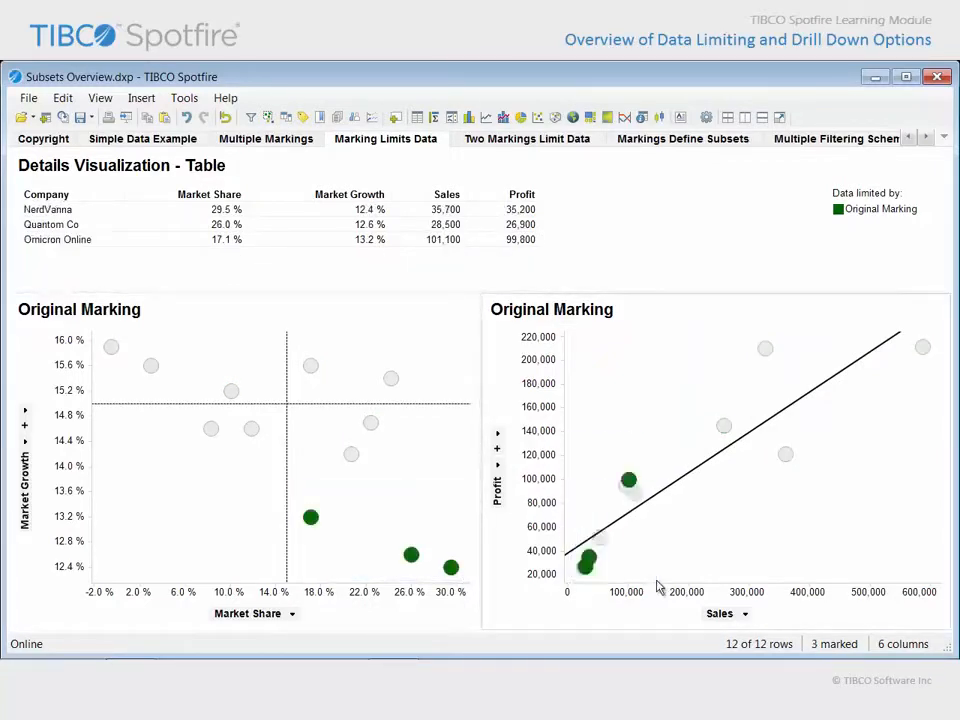
drag(437, 458, 186, 406)
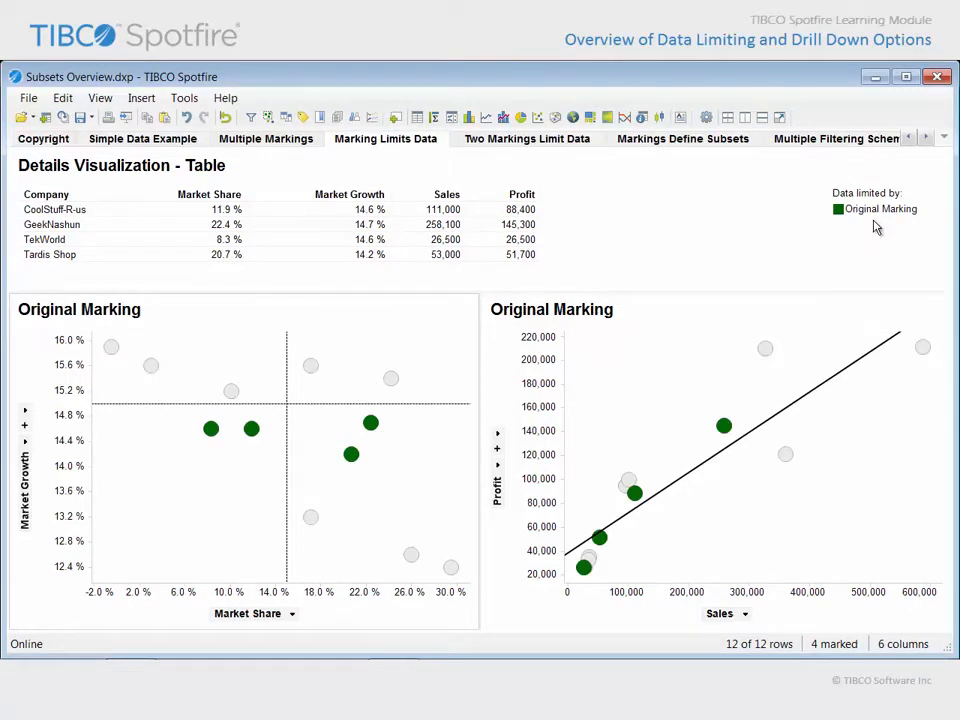
Step: On the Two Markings Limit Data page, mark the three low-share, high-growth points in Marking 1 and the four highest-sales points in Marking 2
click(533, 143)
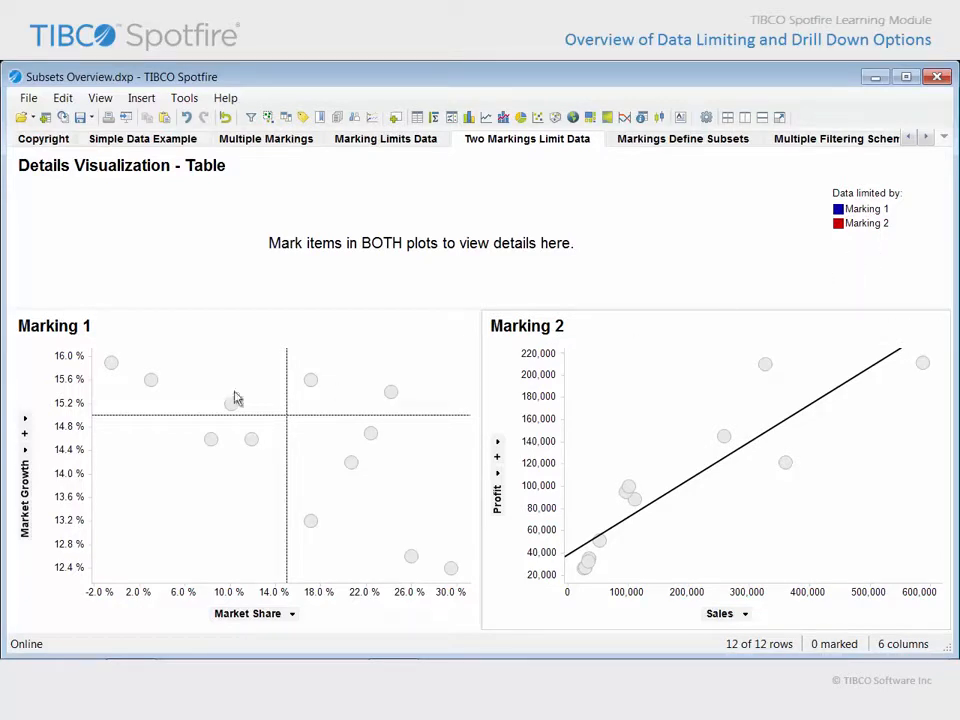
drag(98, 357, 257, 420)
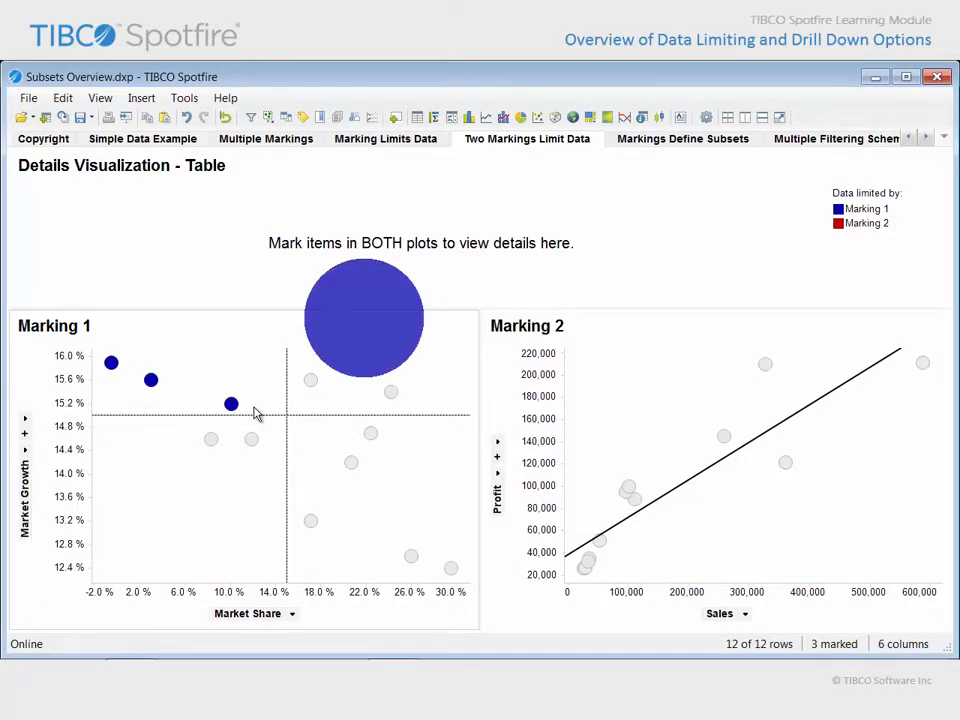
drag(690, 347, 940, 505)
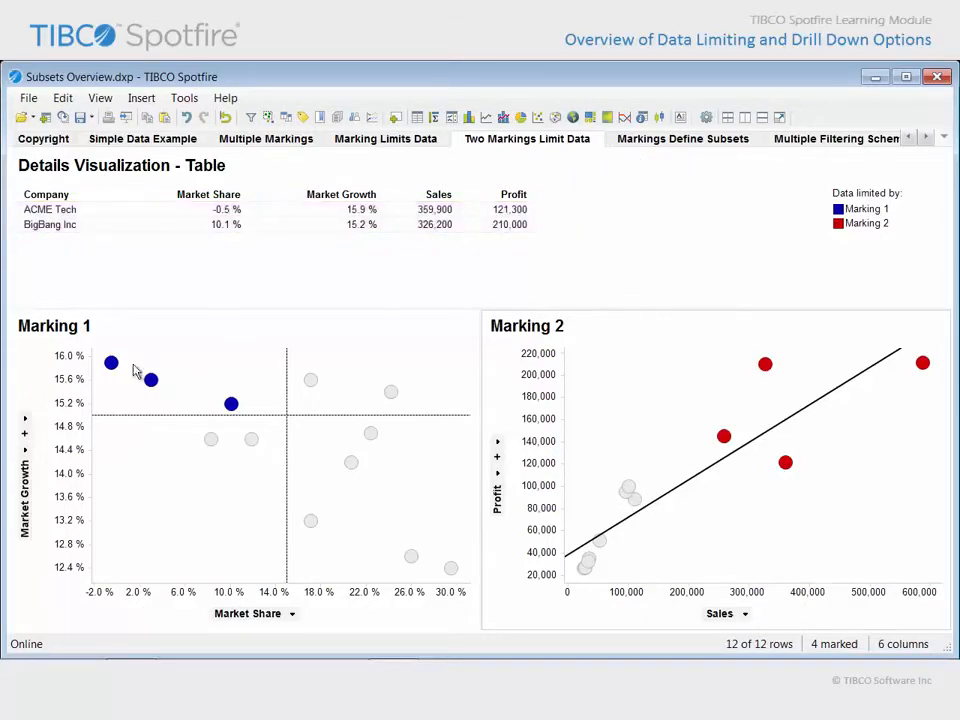
mouse_move(115, 368)
mouse_move(236, 410)
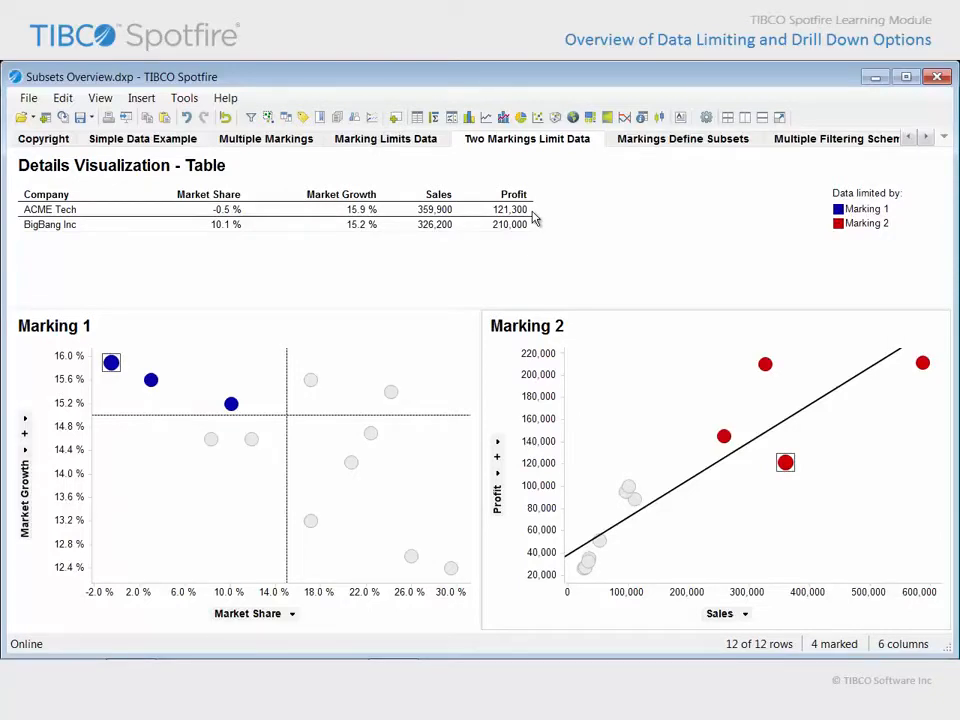
Step: On the Markings Define Subsets page, mark all points above 15 % market share in Marking 1 and the low-sales cluster in Marking 2
click(676, 143)
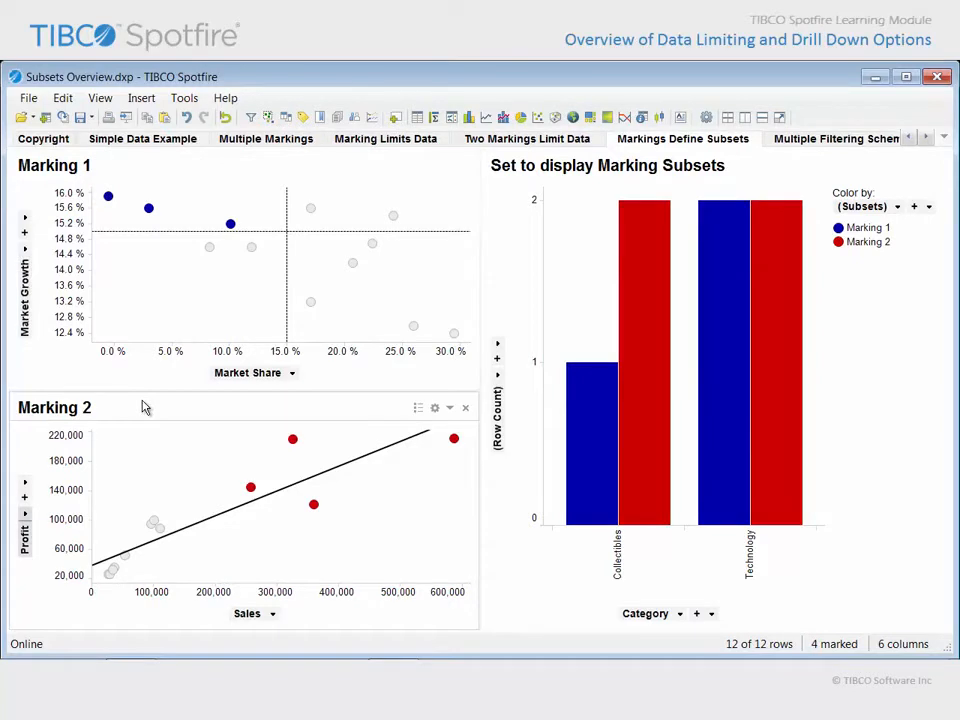
click(742, 187)
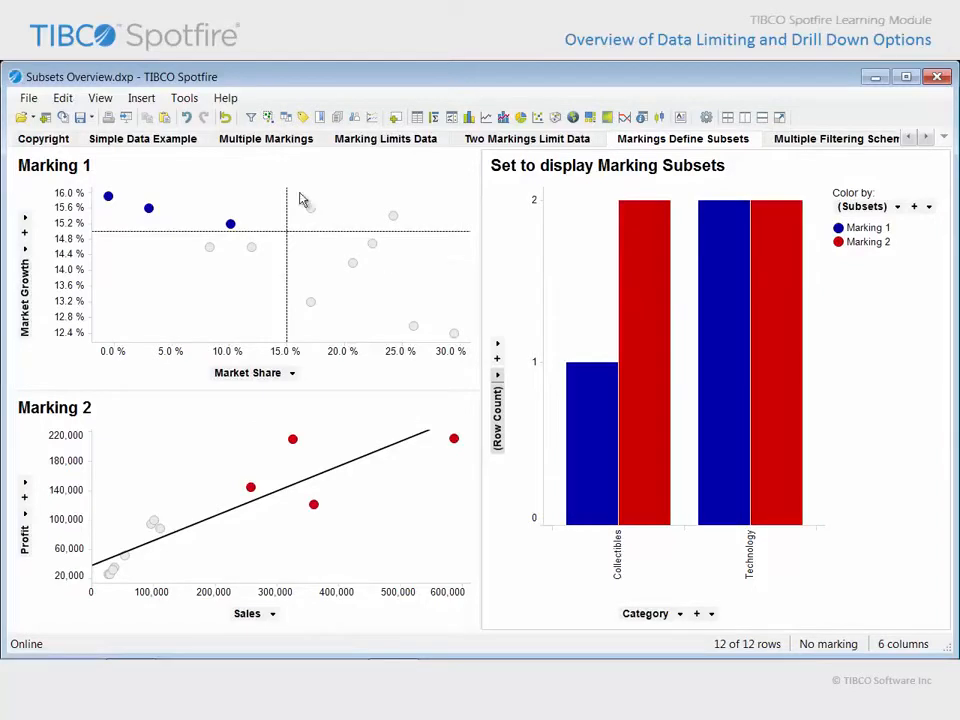
drag(300, 196, 463, 345)
drag(193, 489, 98, 584)
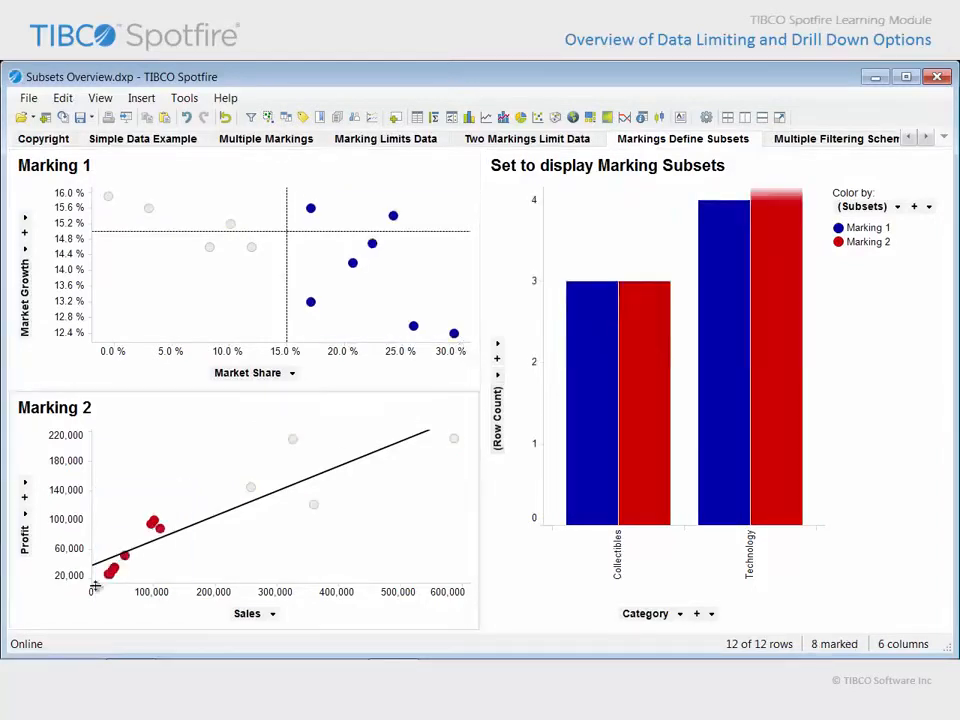
Step: Re-mark four points below 15 % growth in Marking 1 and the five points between about 100,000 and 330,000 sales in Marking 2
drag(96, 234, 364, 335)
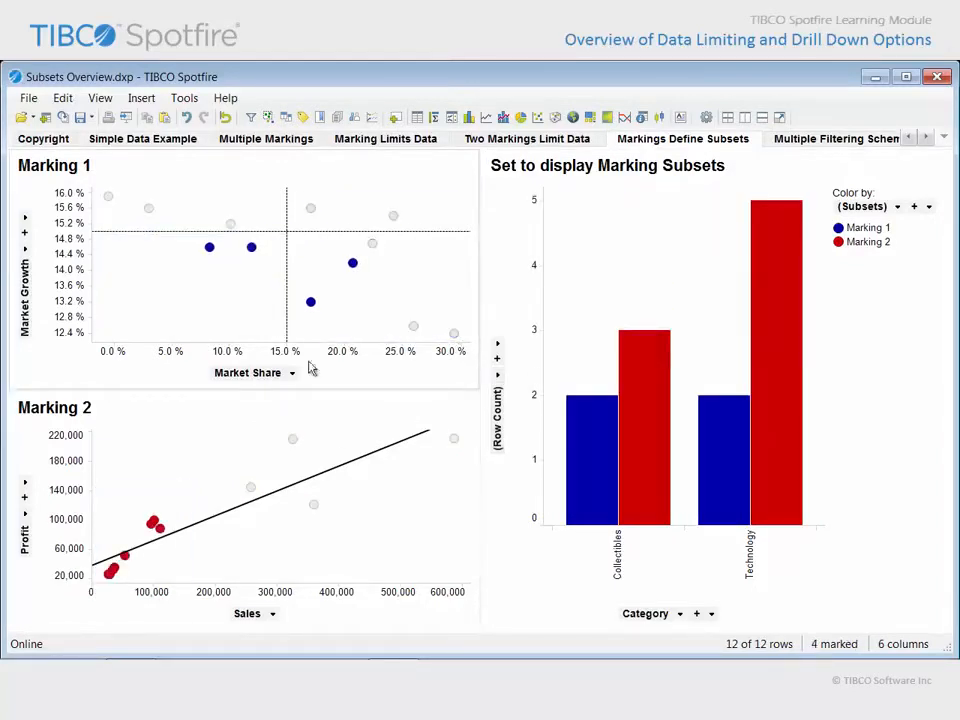
drag(128, 434, 306, 549)
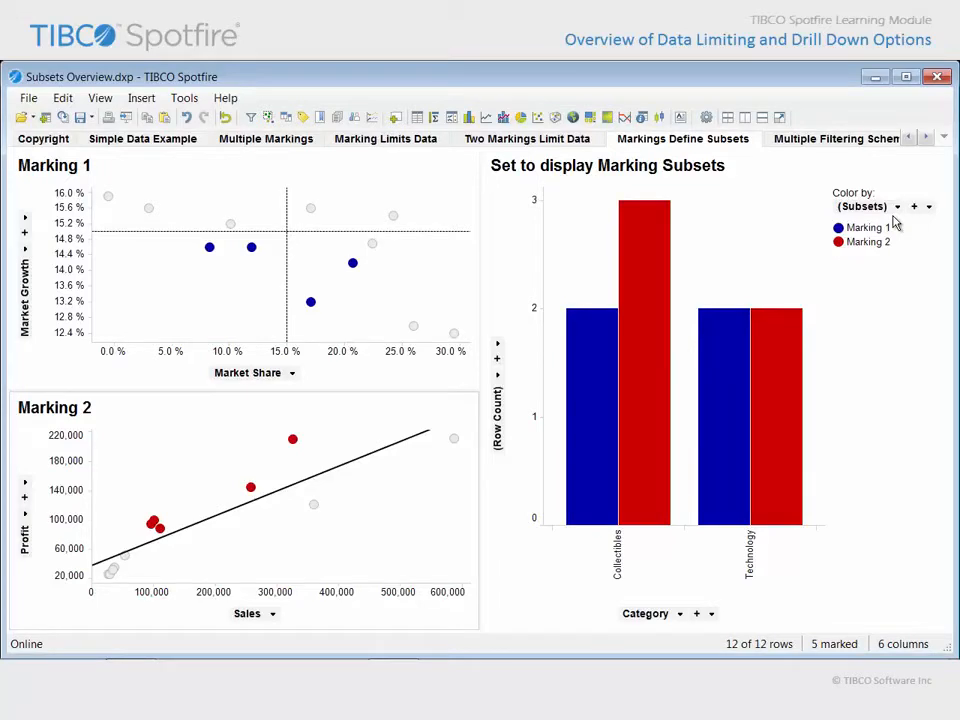
Step: On the Multiple Filtering Schemes page, exclude Collectibles in Filtering Scheme 1 and set its minimum Market Growth to 14.9 %
click(831, 142)
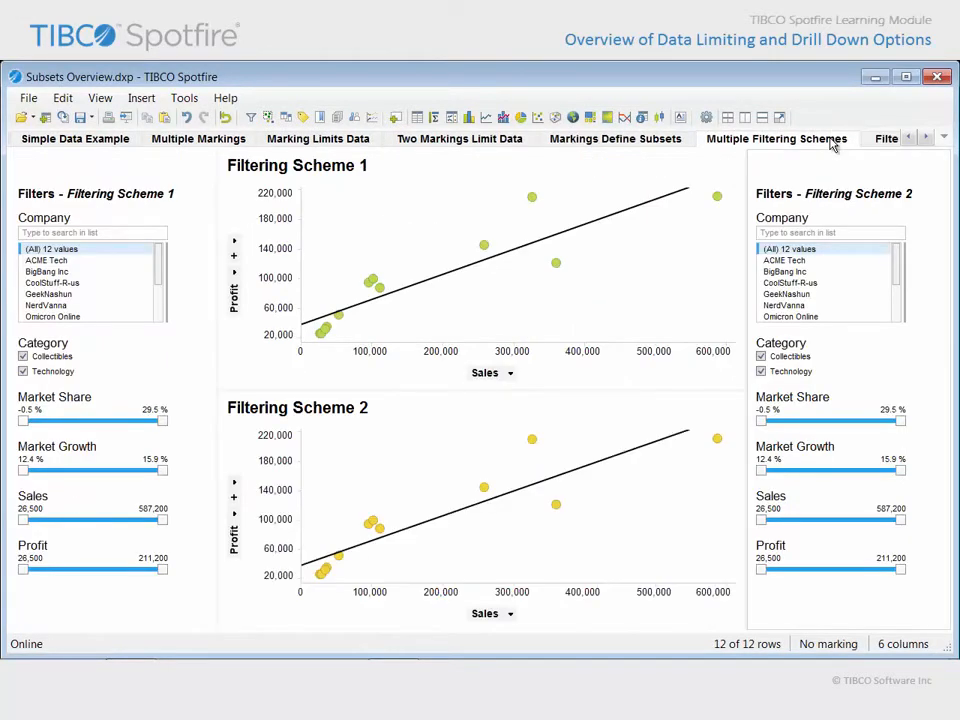
click(404, 172)
click(388, 405)
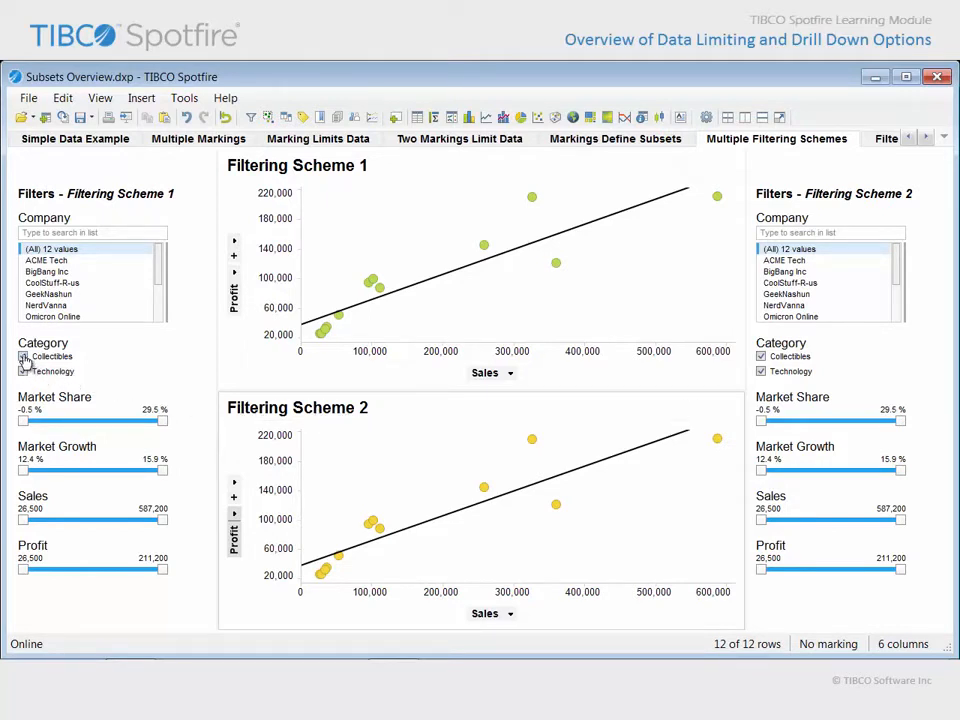
click(23, 357)
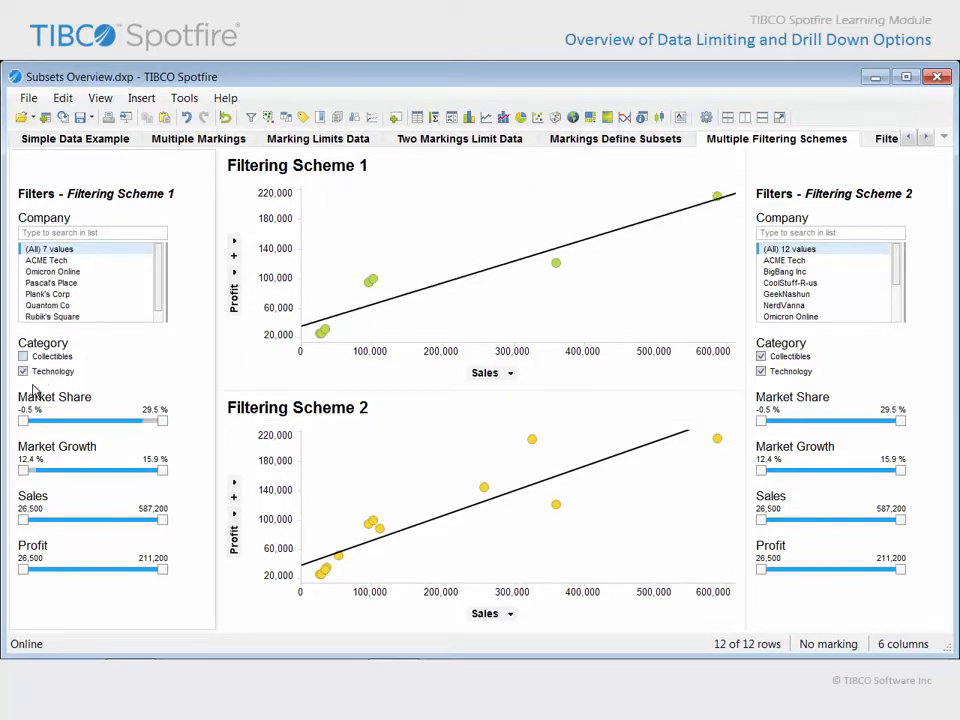
drag(22, 476, 115, 484)
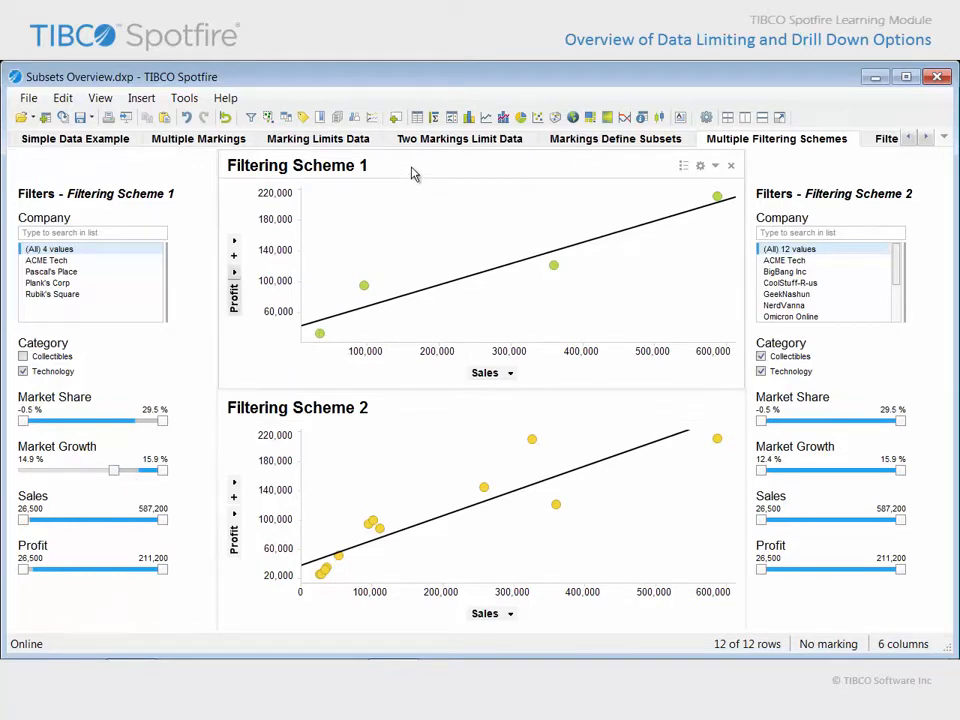
Step: Exclude Technology in Filtering Scheme 2 and include it again, and re-include Collectibles in Filtering Scheme 1
click(761, 372)
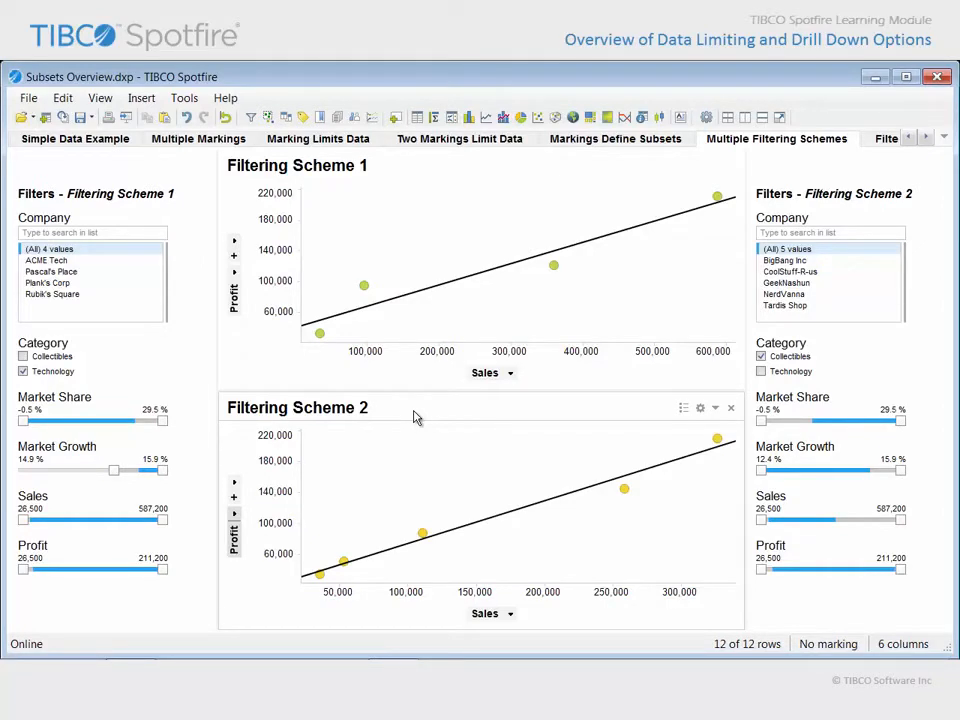
click(761, 372)
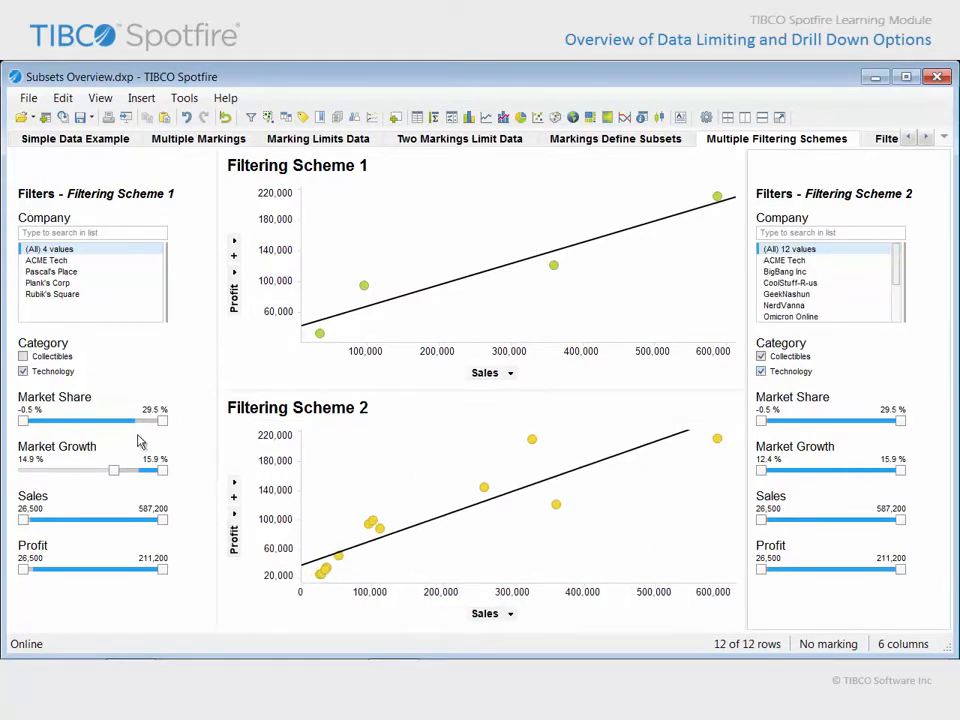
click(23, 357)
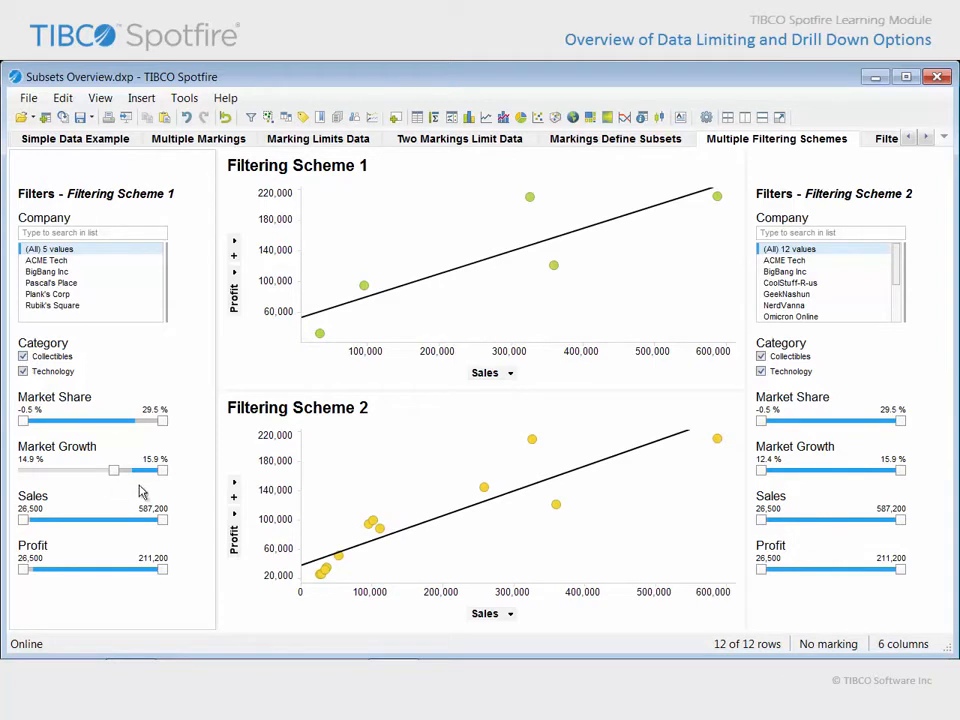
Step: On the Filtering Schemes Define Subsets page, limit Filtering Scheme 1 to Sales up to 329,581 and Profit from 78,915
click(889, 140)
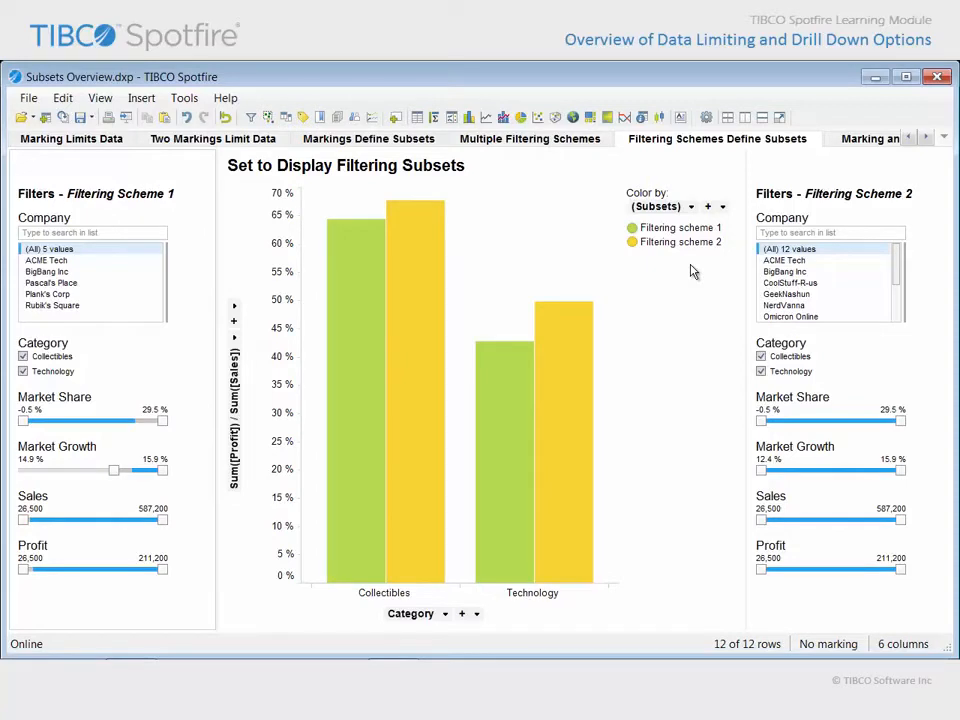
drag(164, 521, 103, 521)
drag(24, 570, 60, 570)
Step: In Filtering Scheme 2, cap Market Growth at 15.4 %, raise the Sales minimum slightly and lower the Profit maximum
drag(899, 471, 883, 471)
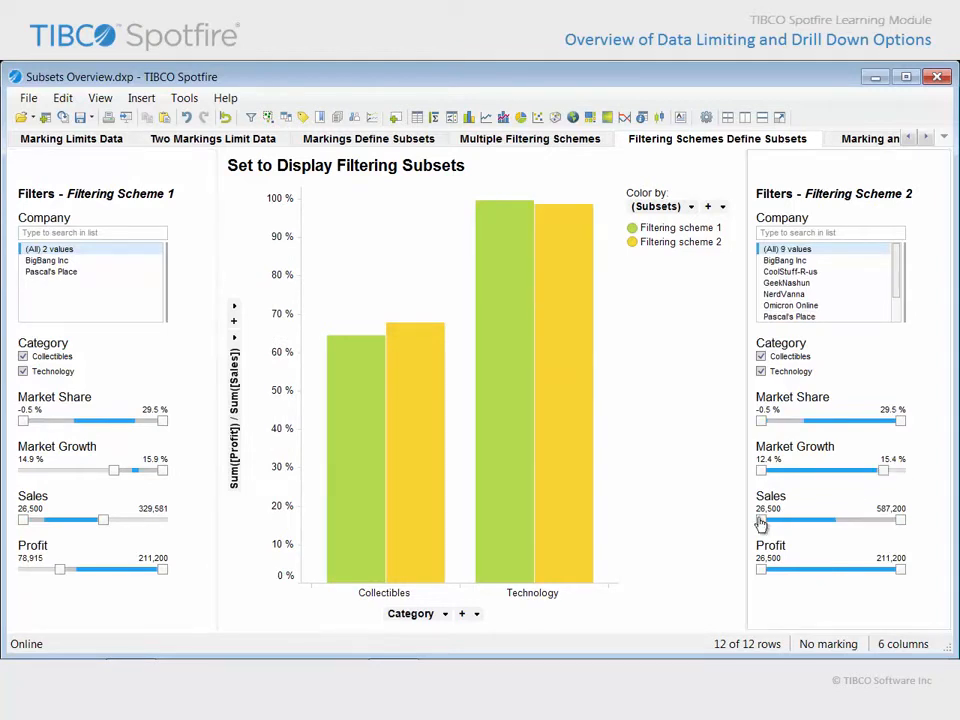
drag(761, 521, 771, 521)
drag(900, 570, 850, 570)
Step: On the Marking and Filtering Combine to Limit Data page, clear the marked points in both Marking 1 and Marking 2
click(870, 138)
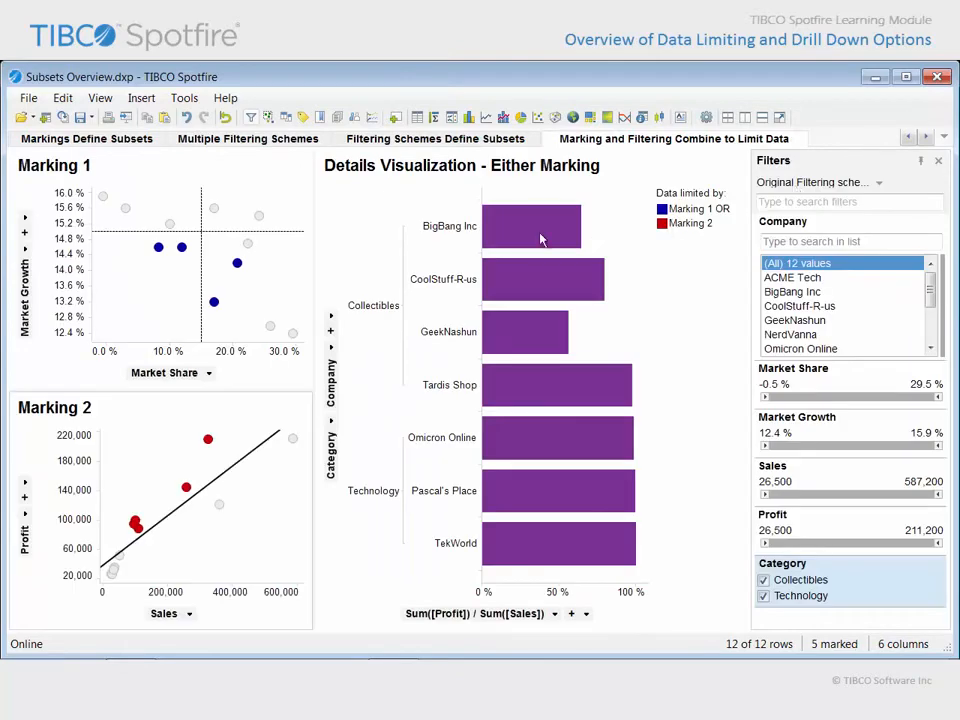
click(229, 264)
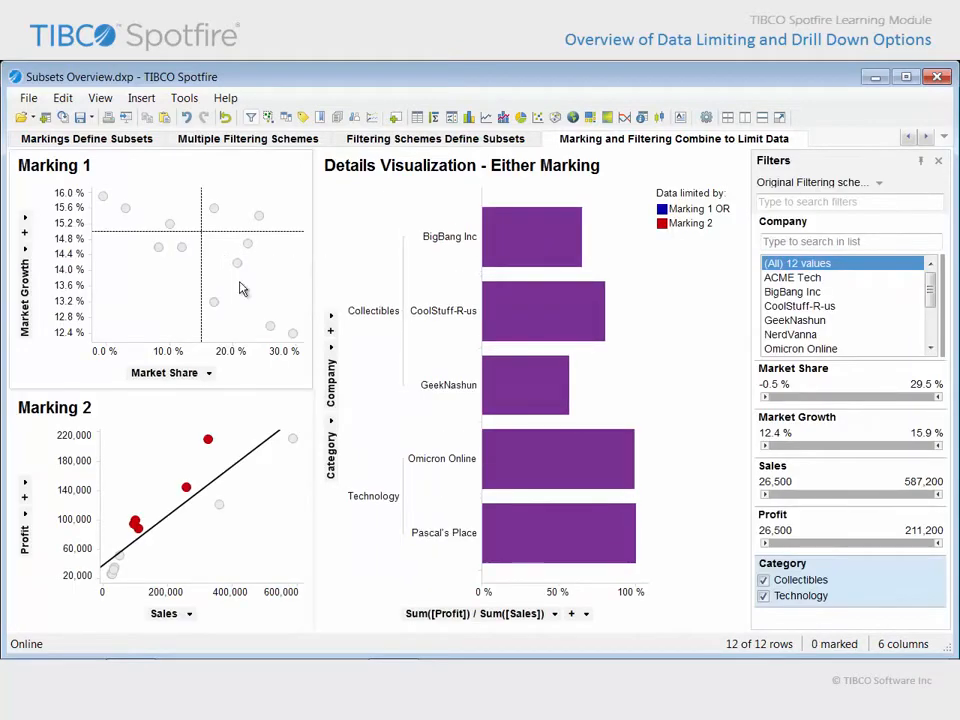
click(144, 468)
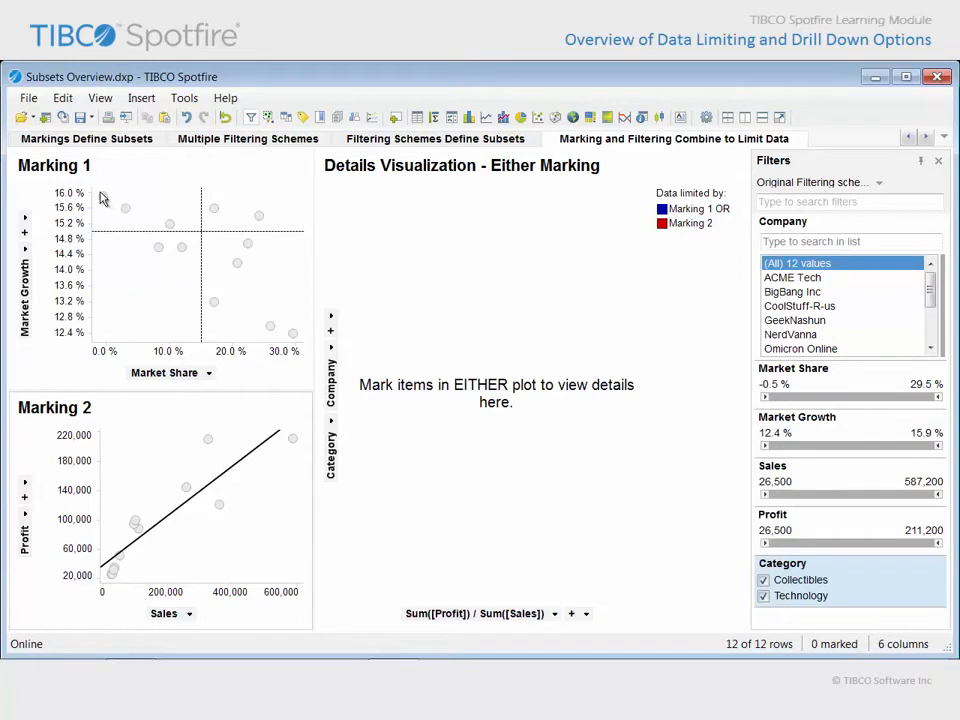
Step: Mark the three low-share, high-growth points in Marking 1 and the four highest-sales points in Marking 2, and filter out Collectibles
drag(97, 193, 183, 237)
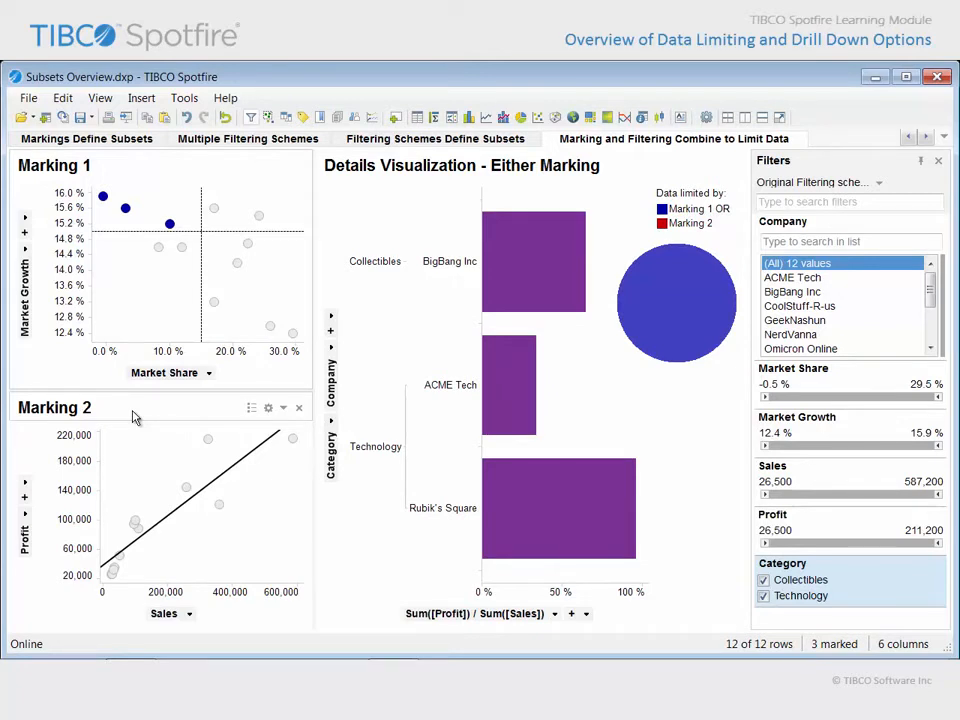
drag(159, 428, 305, 534)
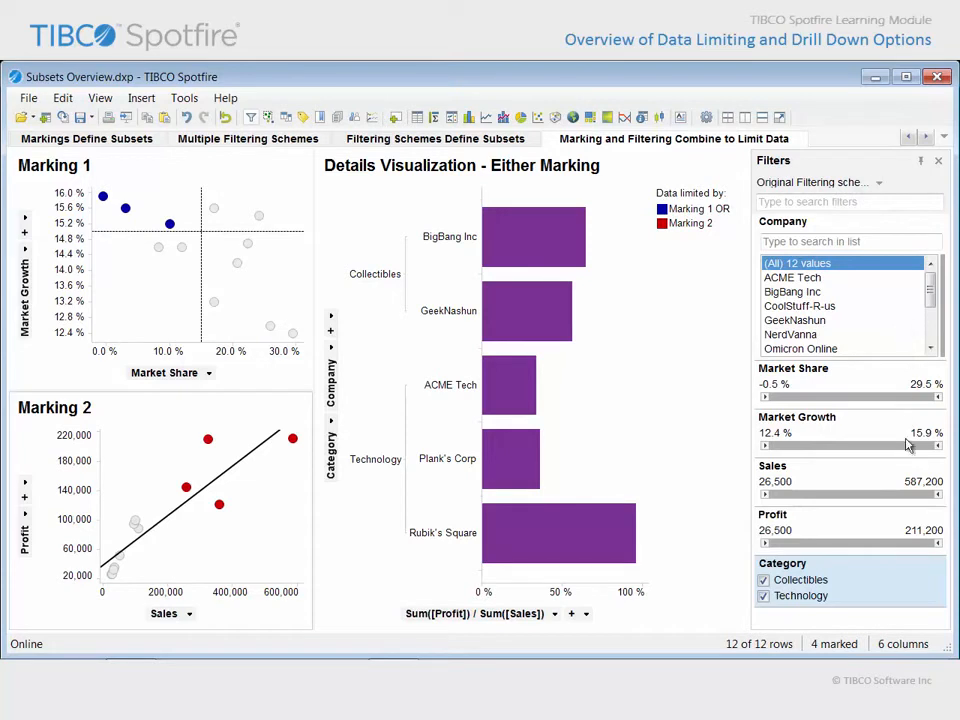
click(764, 580)
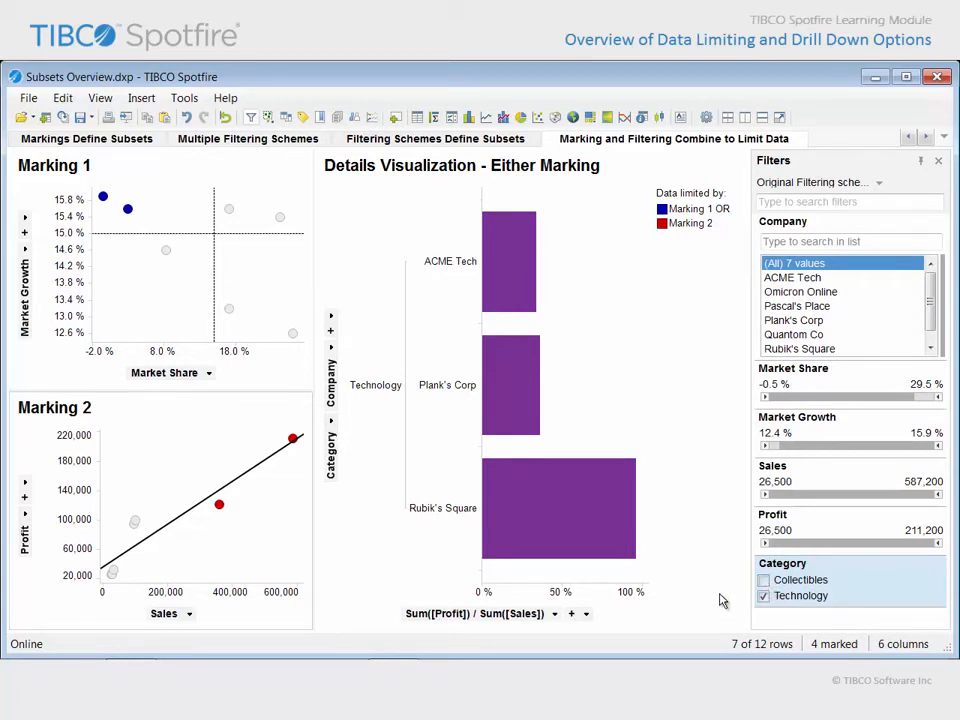
Step: In the document properties, rename Marking 1 to Stars and set its color to yellow
click(62, 97)
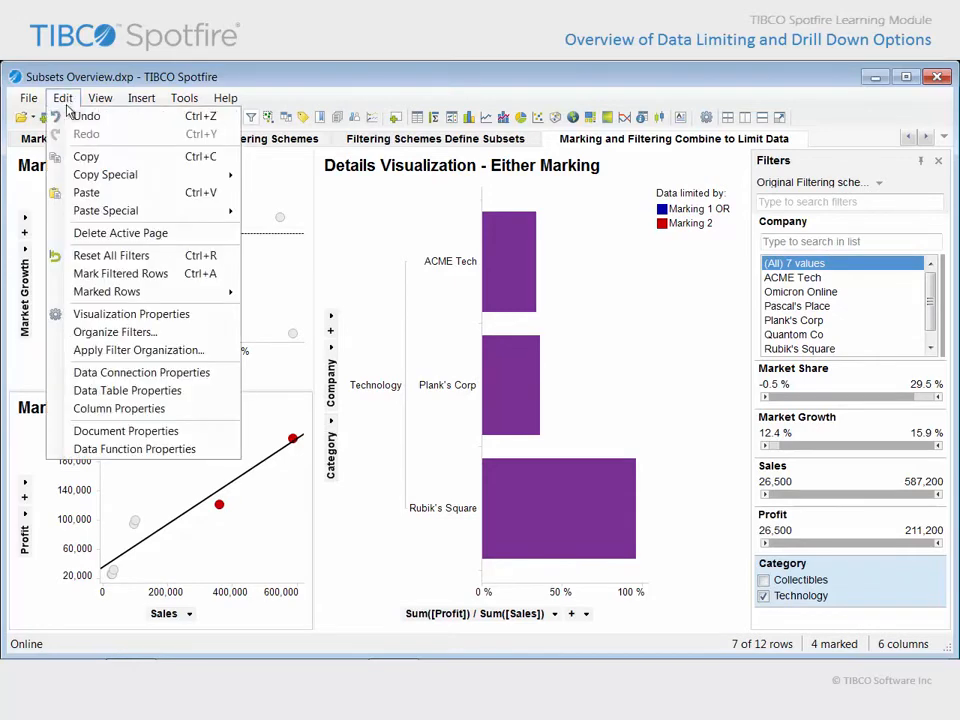
click(195, 436)
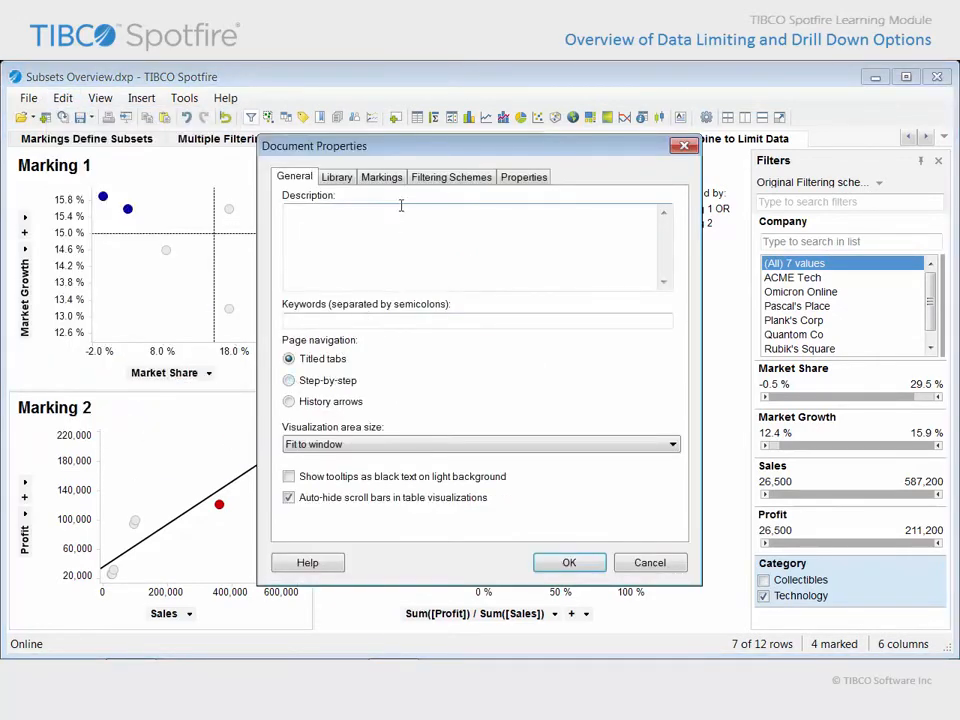
click(384, 180)
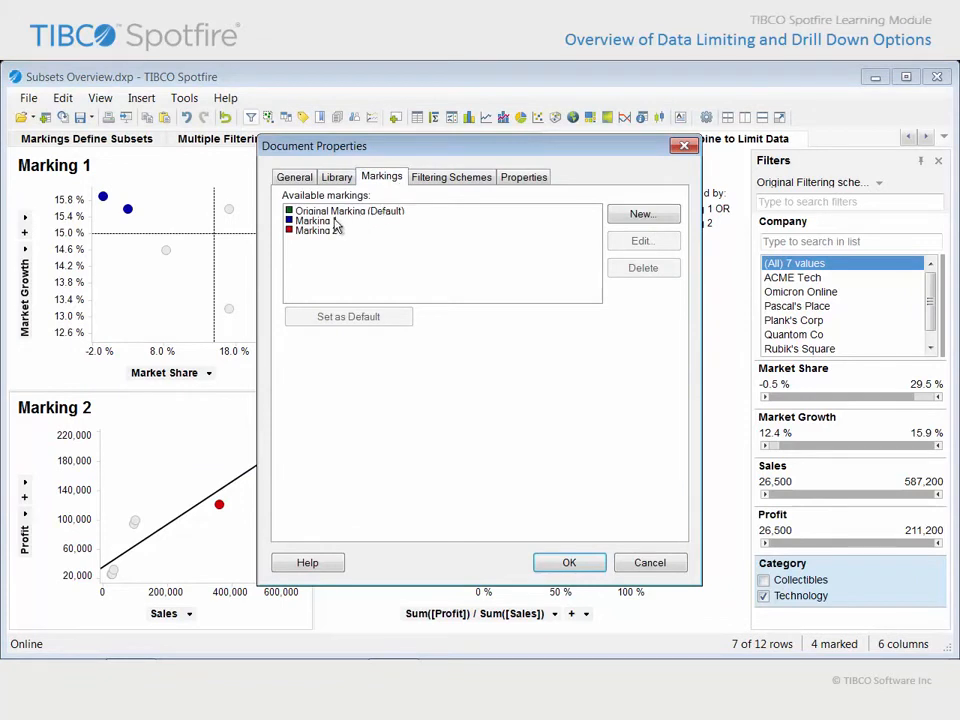
click(336, 221)
click(641, 246)
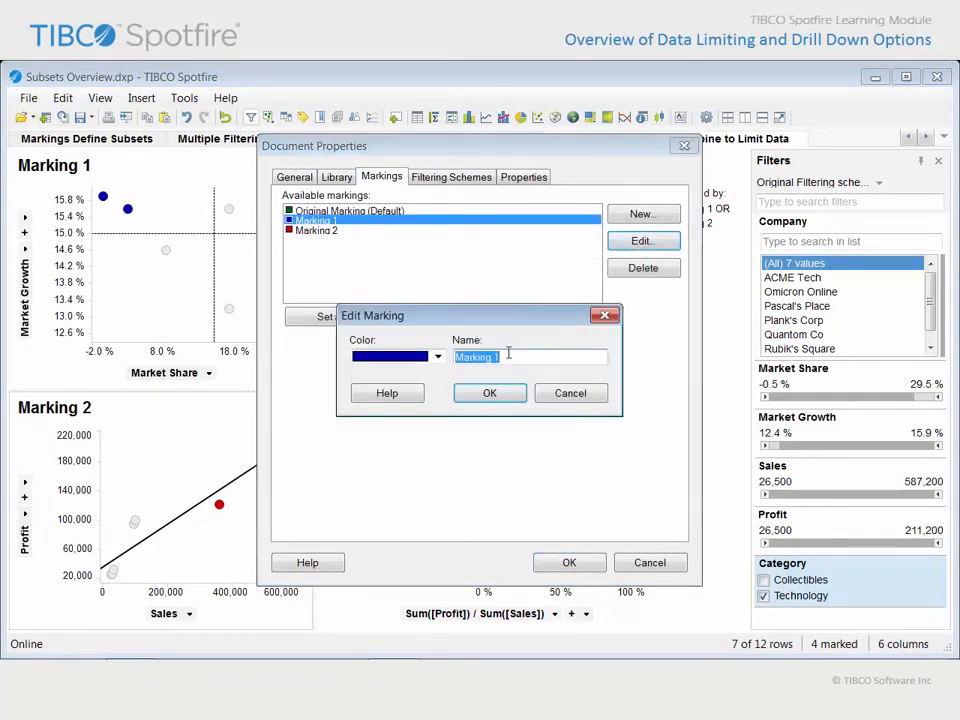
text(Stars)
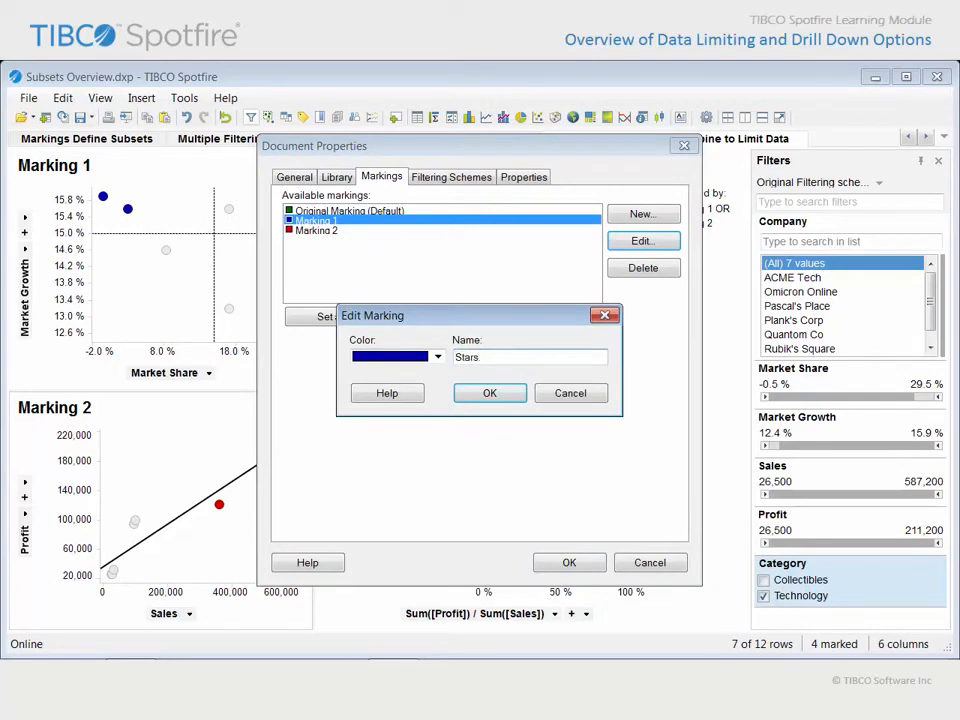
click(437, 356)
click(388, 394)
click(301, 233)
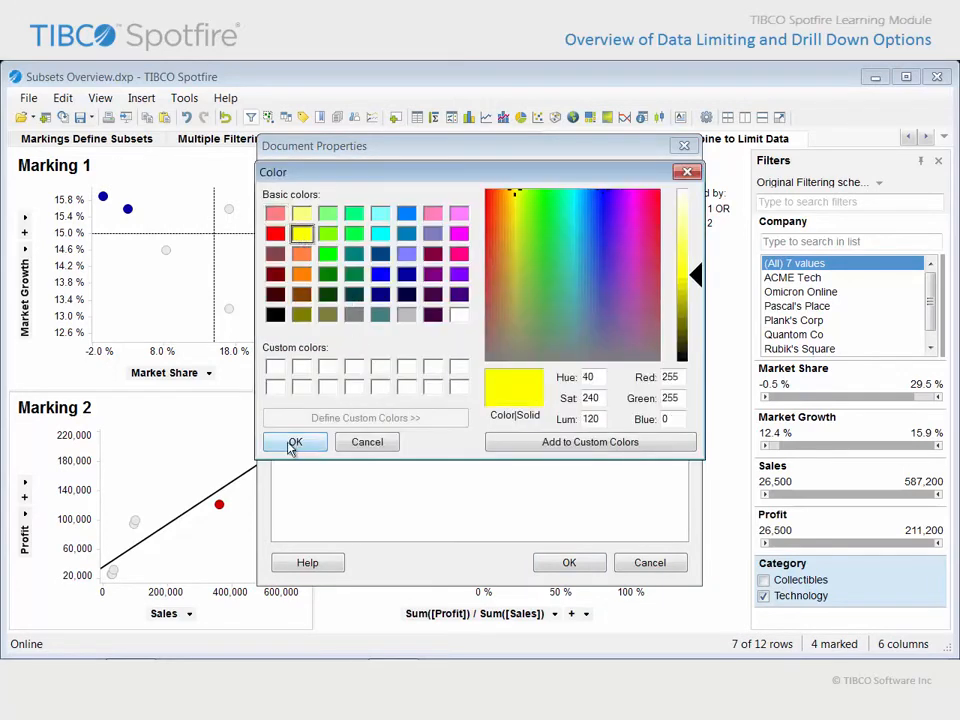
click(291, 445)
click(492, 396)
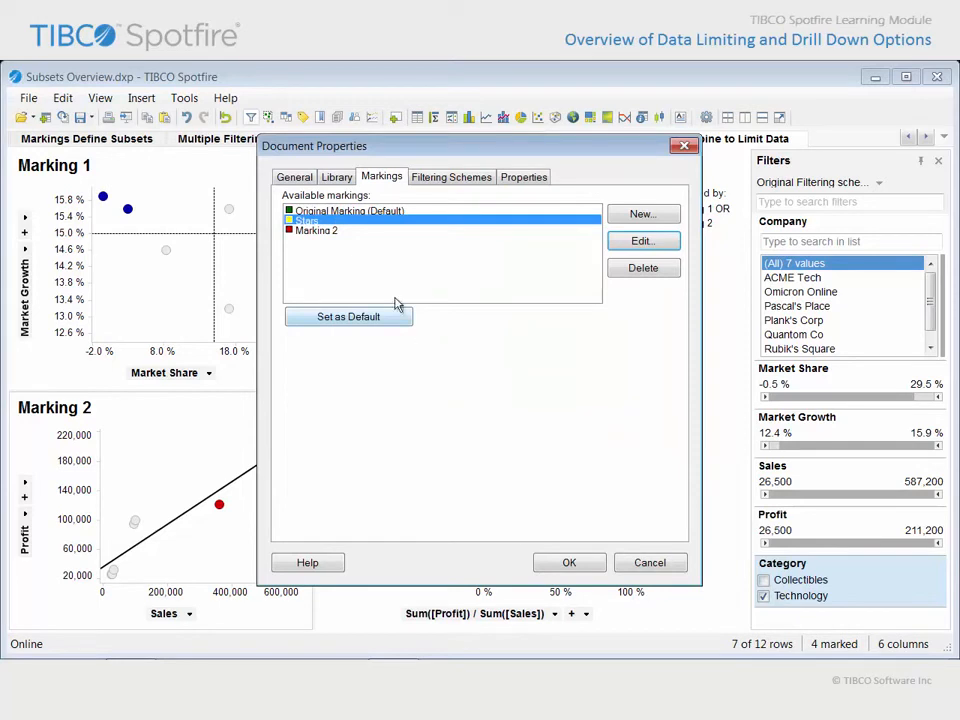
Step: Rename Marking 2 to Cash Cows
click(334, 231)
click(641, 243)
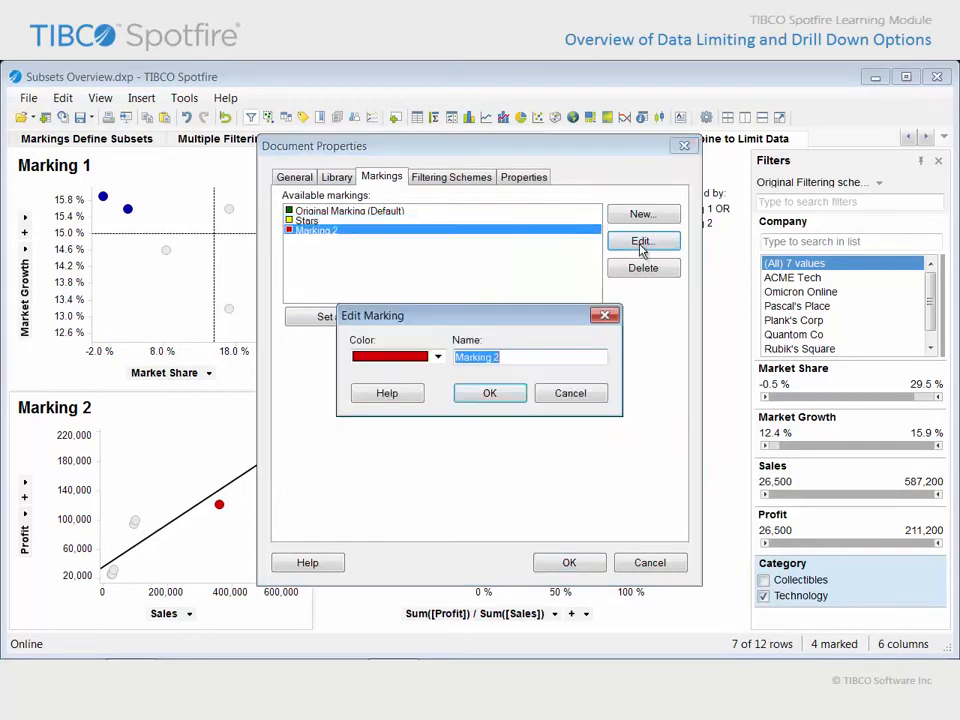
text(Cash Co)
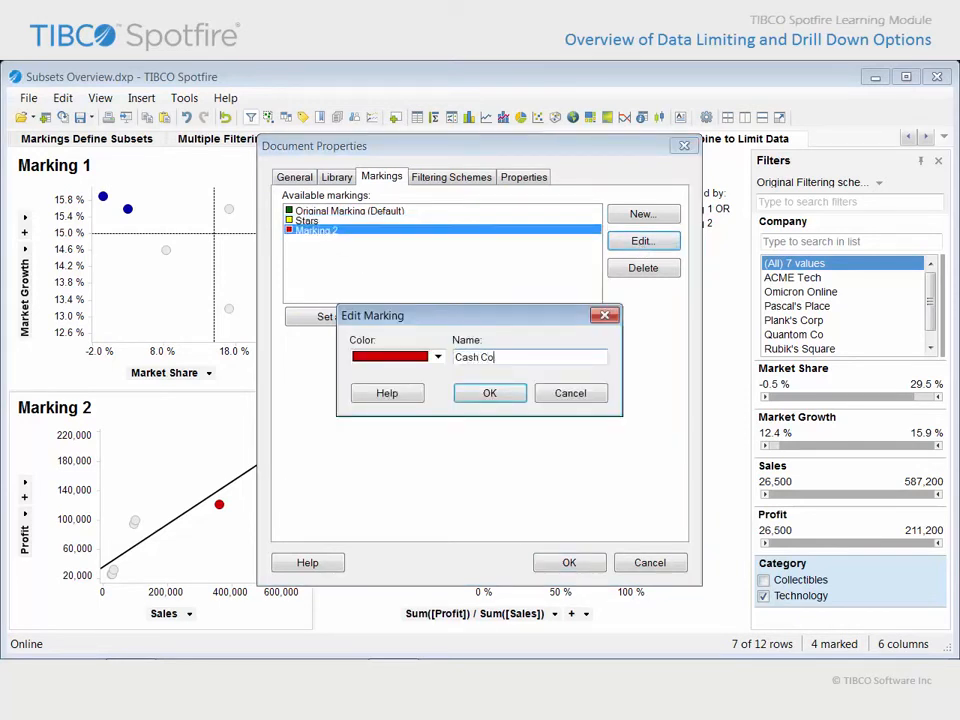
text(ws)
click(492, 393)
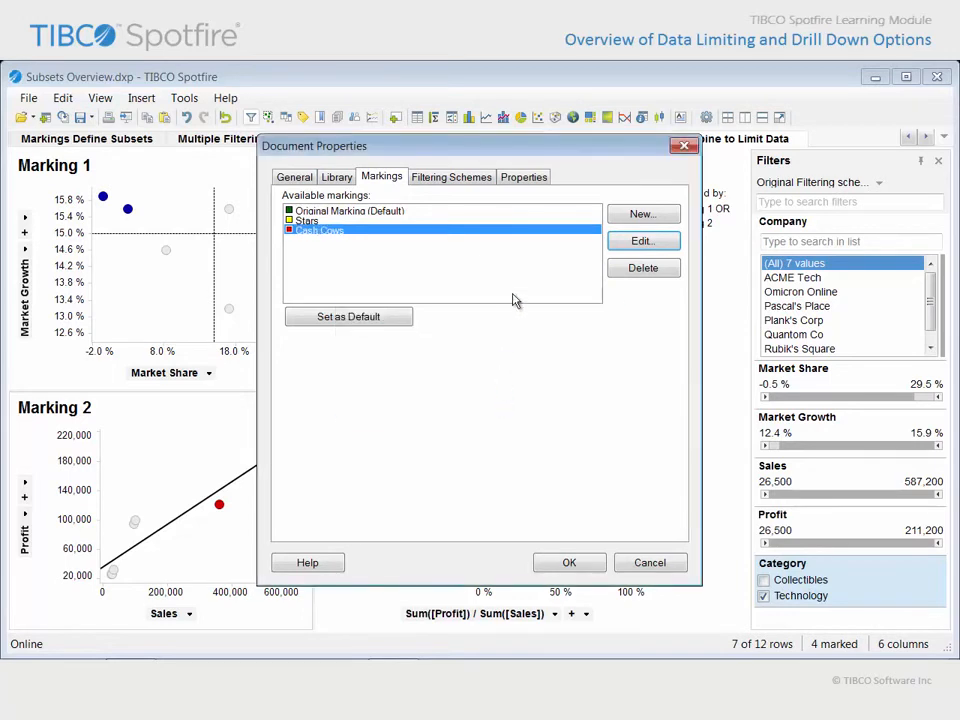
Step: Rename Filtering scheme 1 to a person's full name in the document properties
click(479, 184)
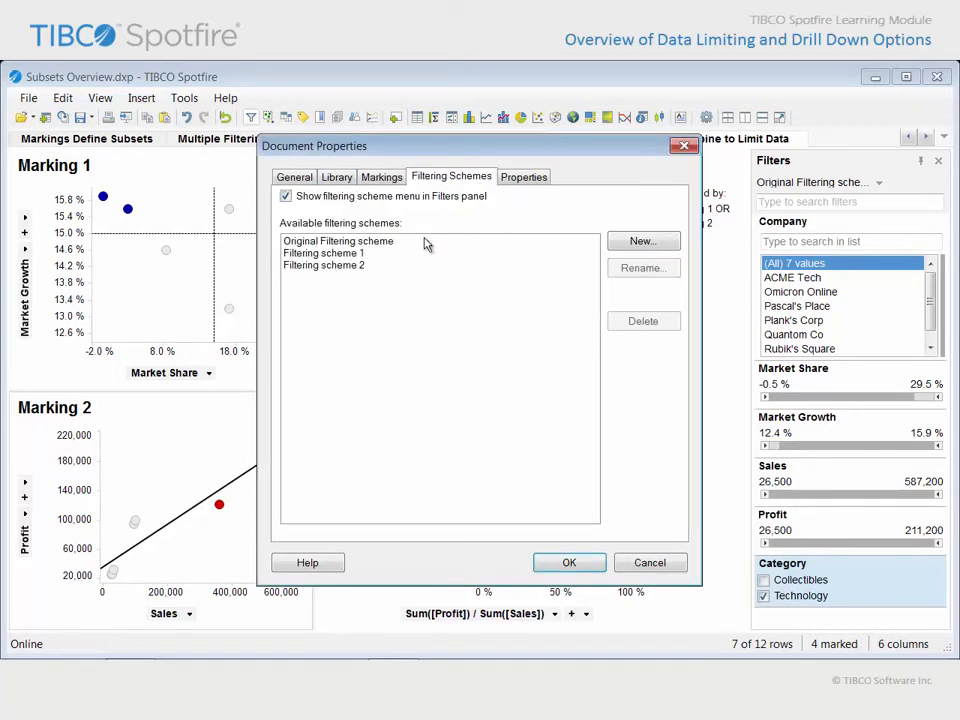
click(359, 253)
click(626, 272)
text(Joe)
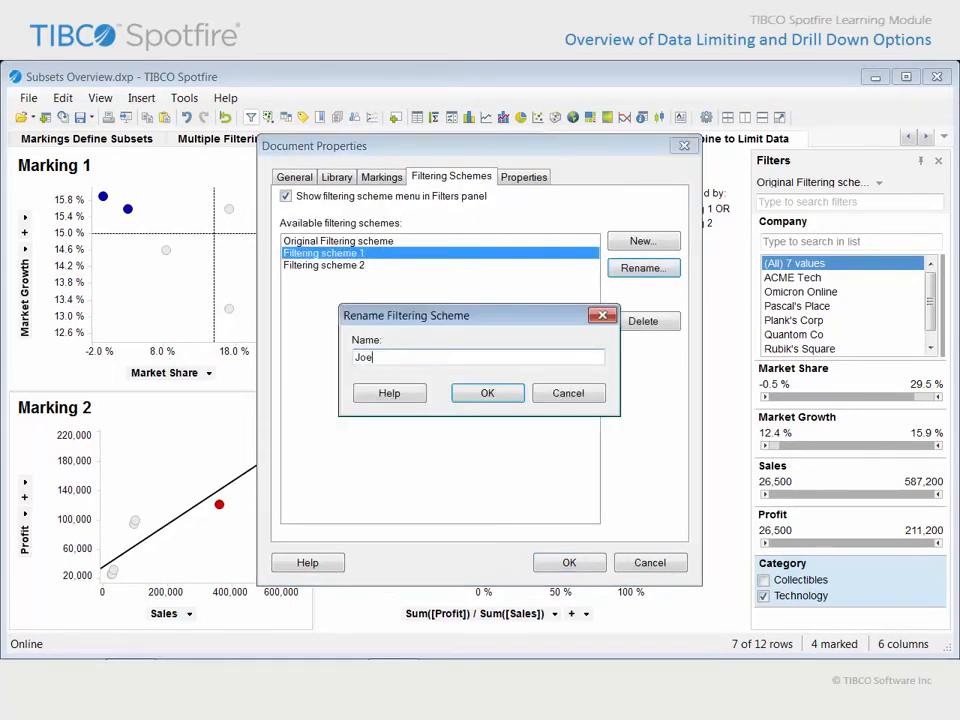
text( Schmoe)
click(489, 393)
Step: Rename Filtering scheme 2 to a second person's full name, apply the document properties and view the list of available filtering schemes
click(347, 266)
click(624, 272)
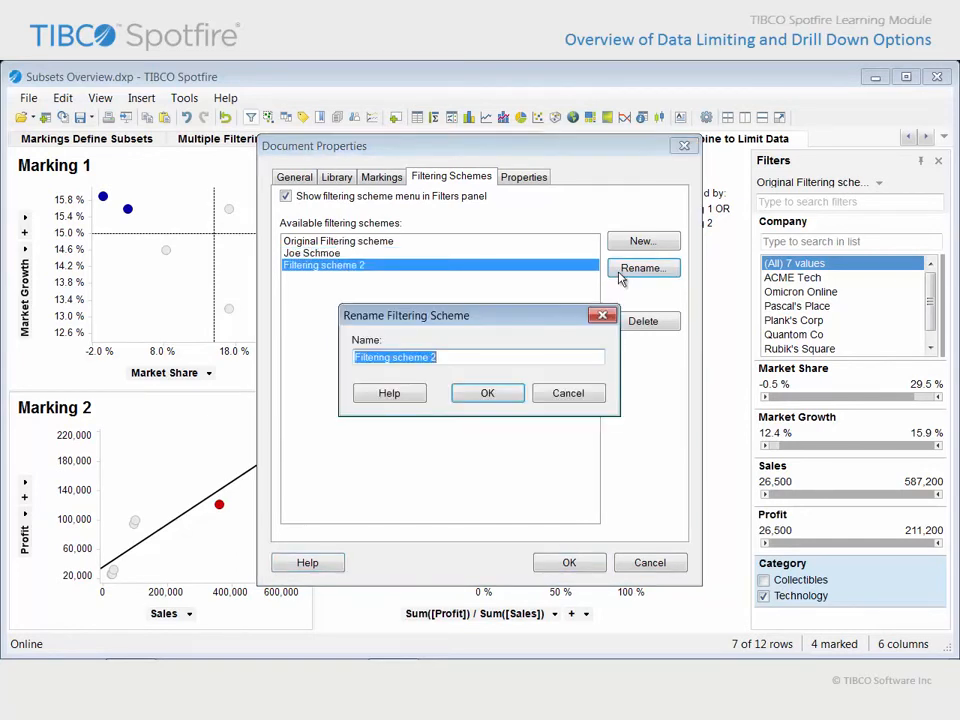
text(Jane Doe)
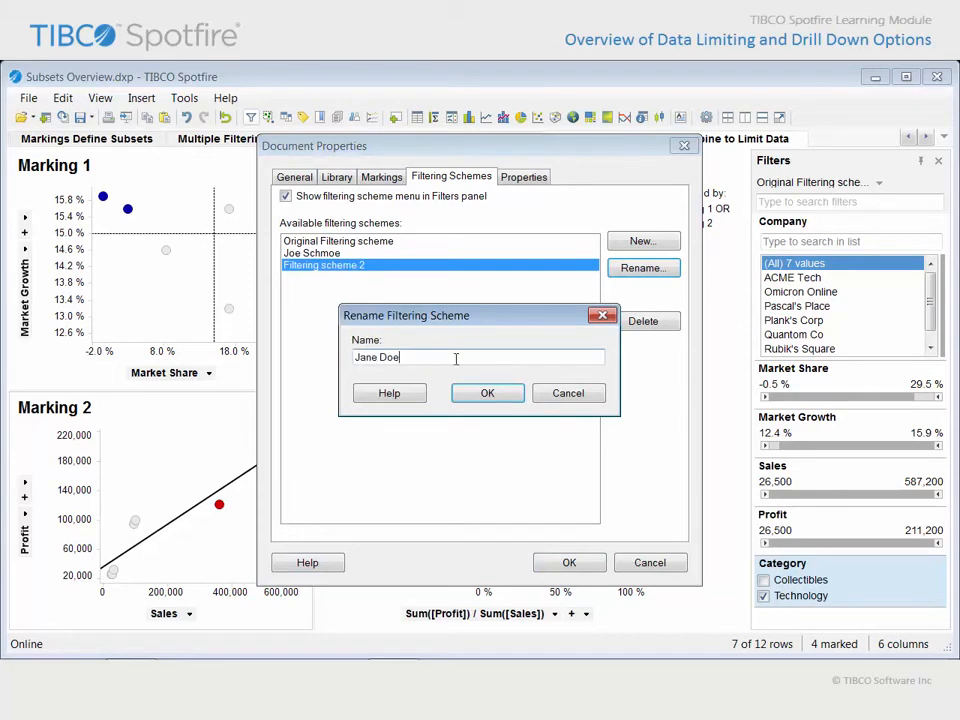
click(485, 392)
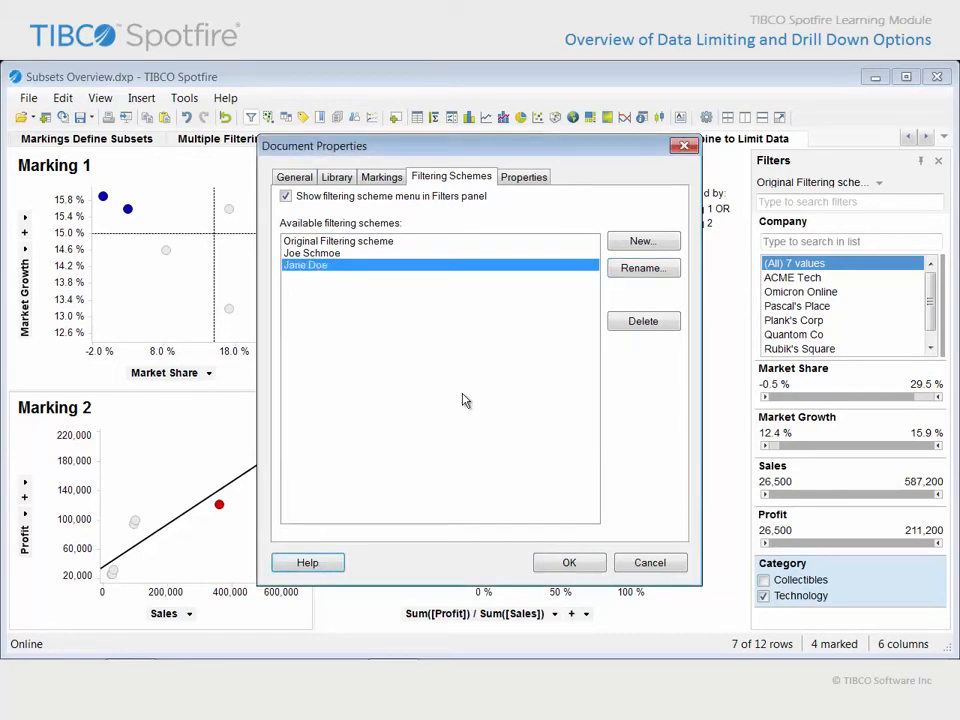
click(568, 563)
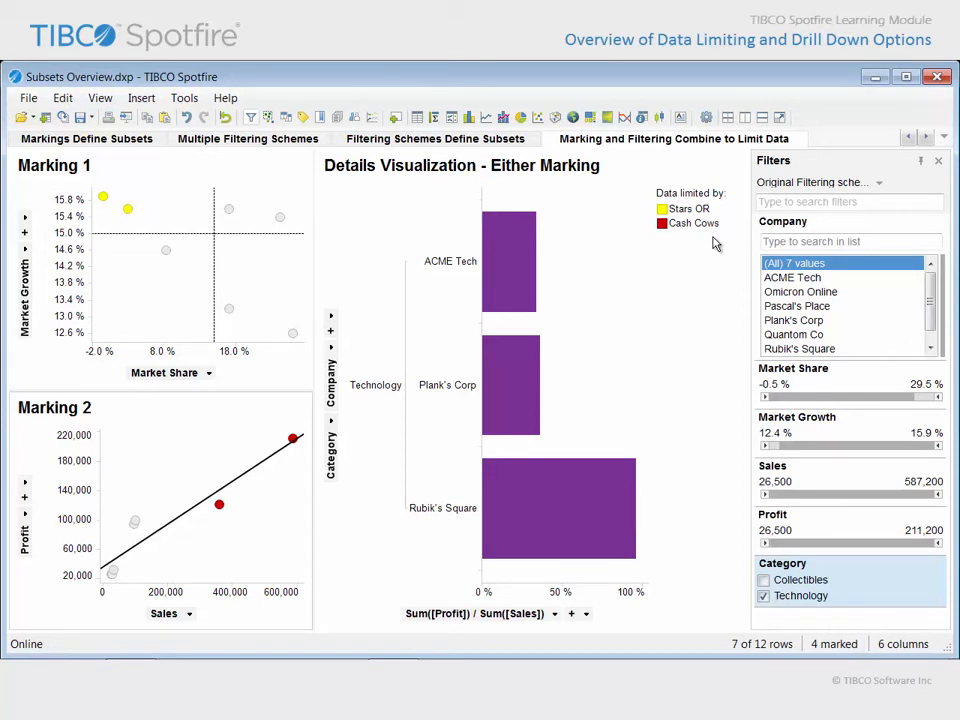
click(879, 183)
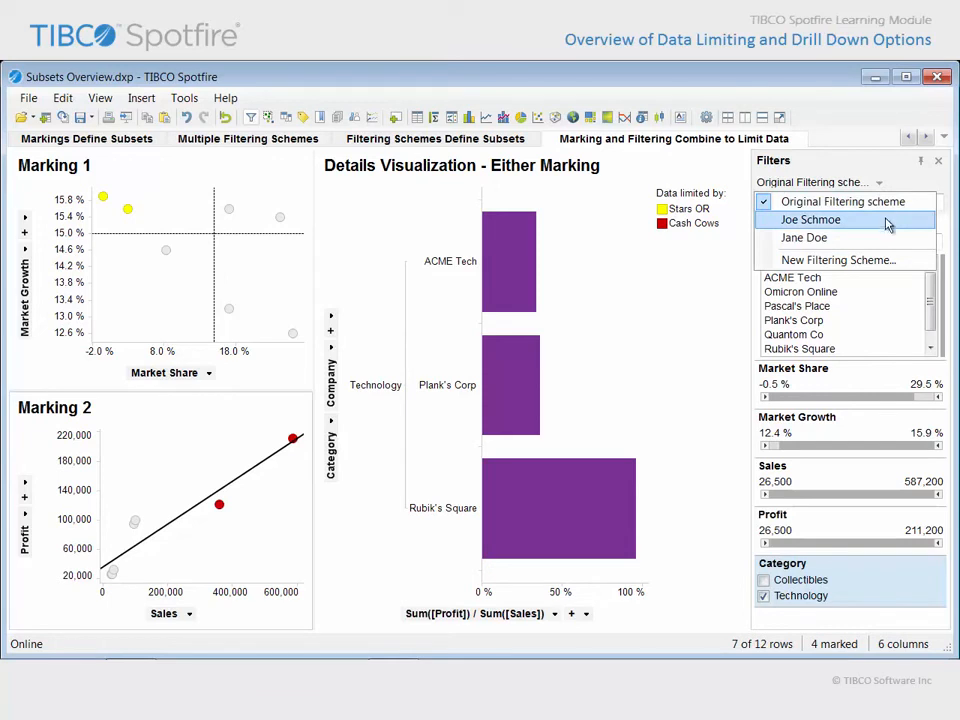